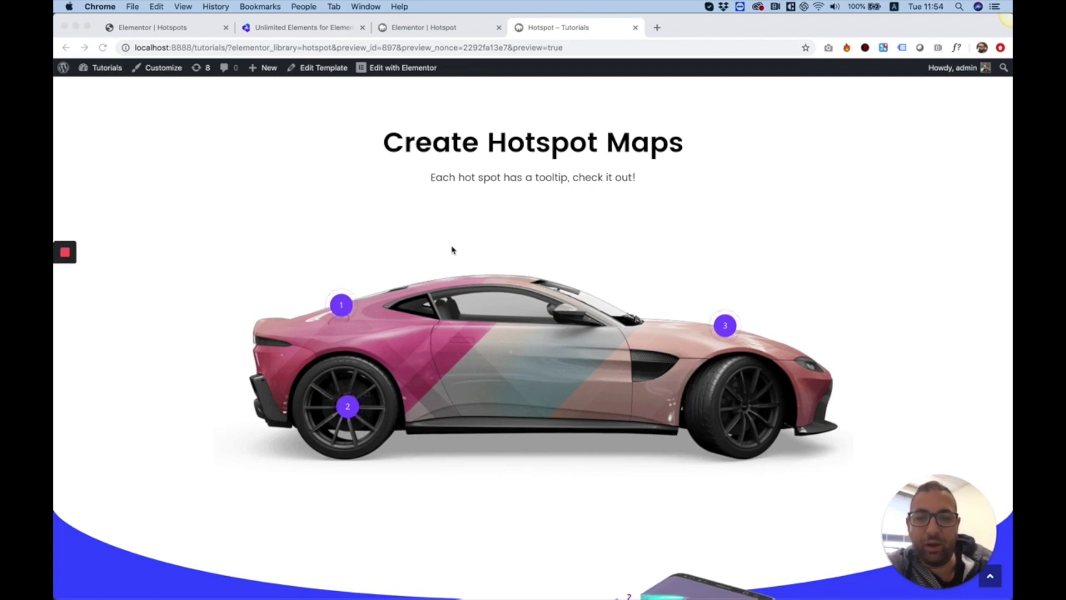
# Switch to the Elementor | Hotspot tab showing the empty Hotspot page in the editor.
pyautogui.click(344, 309)
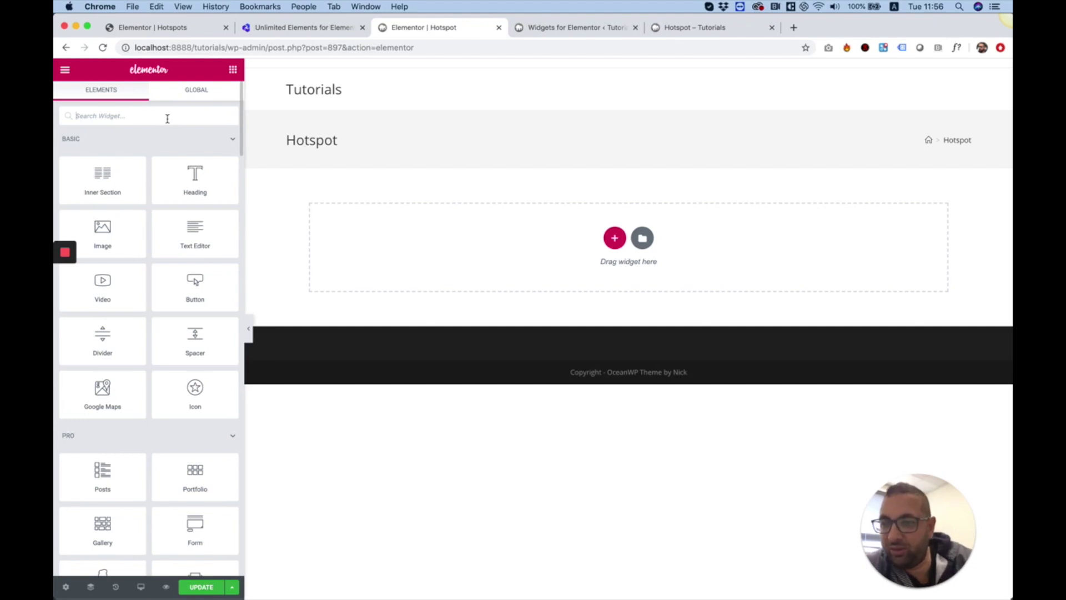
# Search 'hot' and drop a Hotspot widget onto the empty page's widget area.
pyautogui.write('hot')
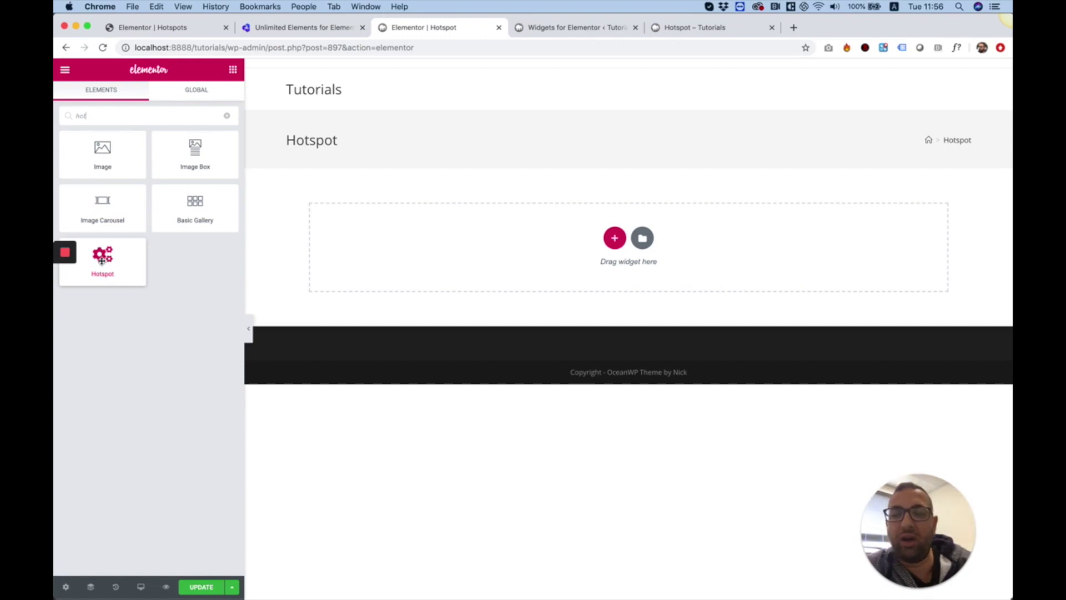
pyautogui.moveTo(102, 261); pyautogui.dragTo(552, 256)
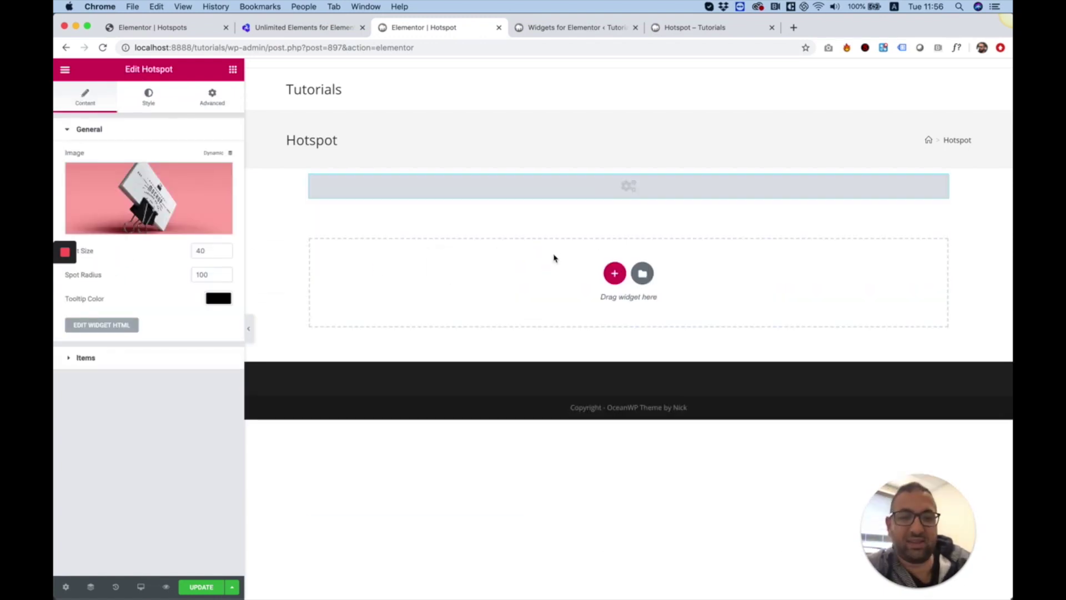
pyautogui.scroll(-2, 820, 241)
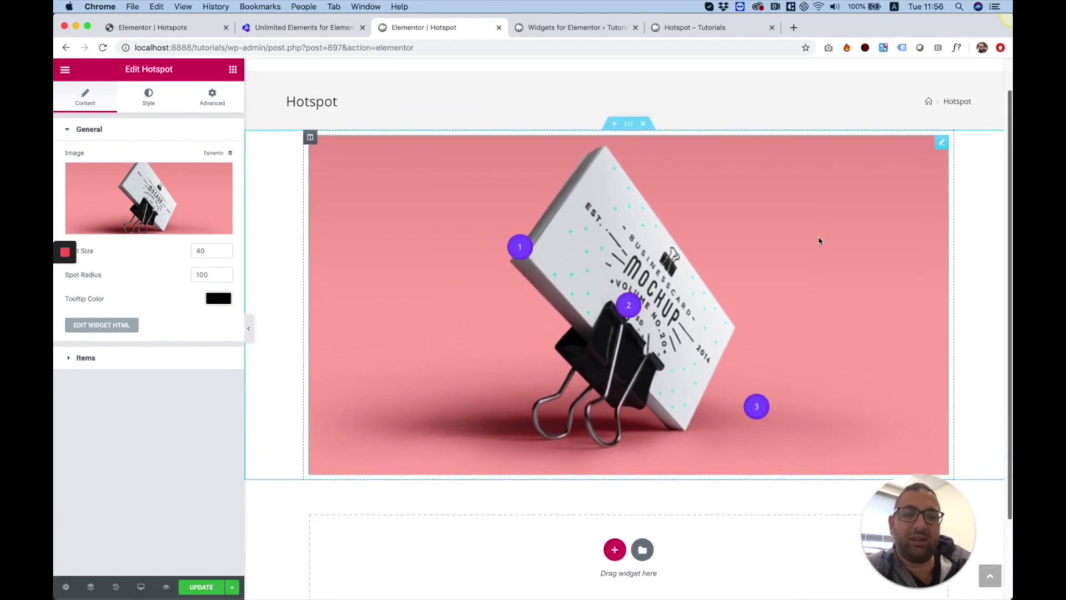
pyautogui.scroll(2, 822, 240)
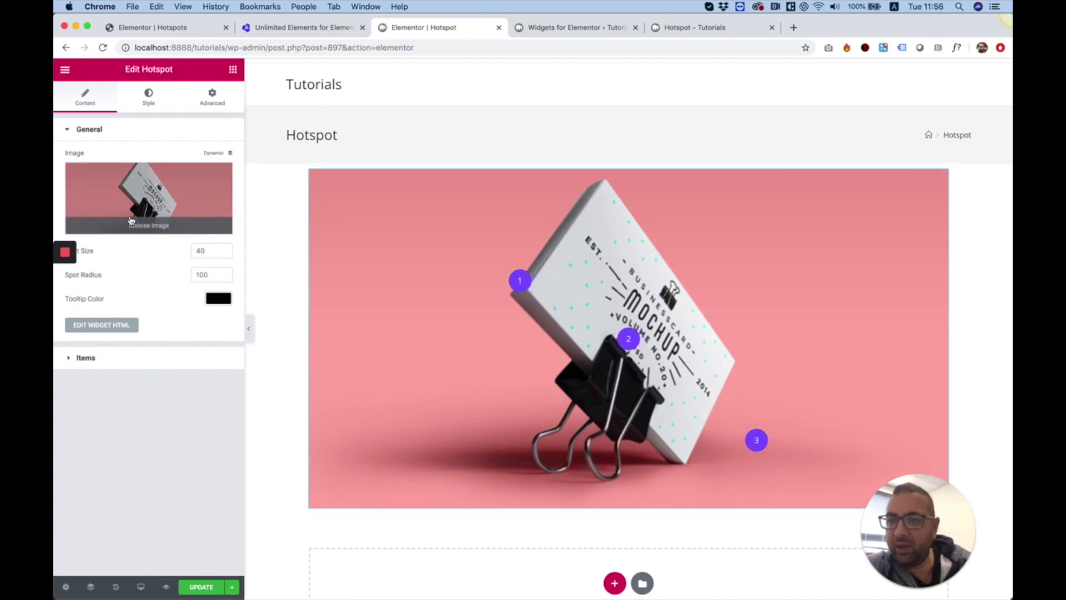
# Replace the Hotspot widget's sample image with car.png from the Media Library.
pyautogui.click(142, 189)
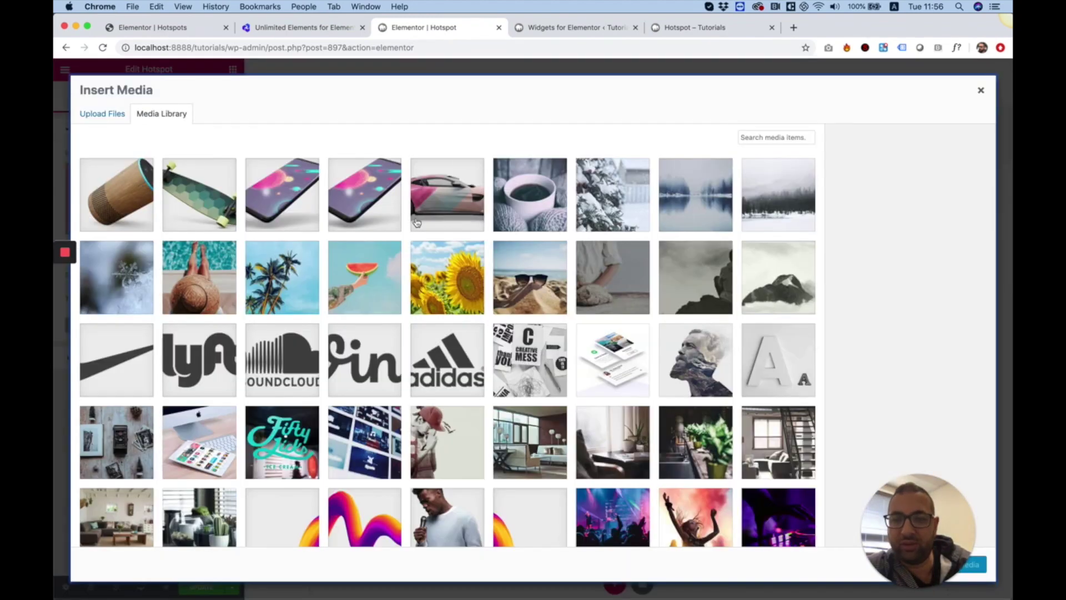
pyautogui.click(453, 198)
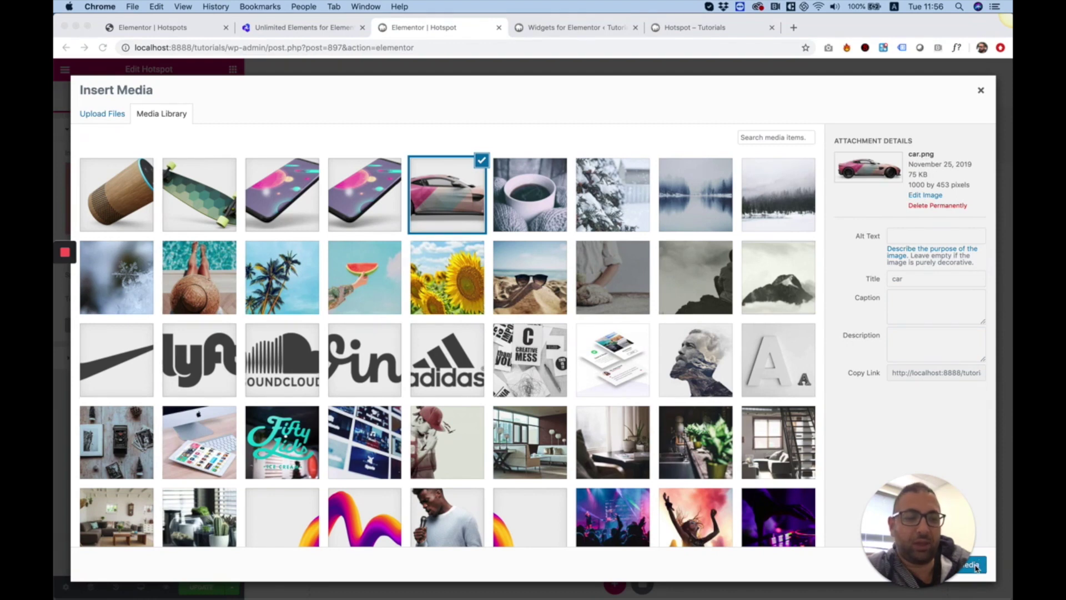
pyautogui.click(957, 566)
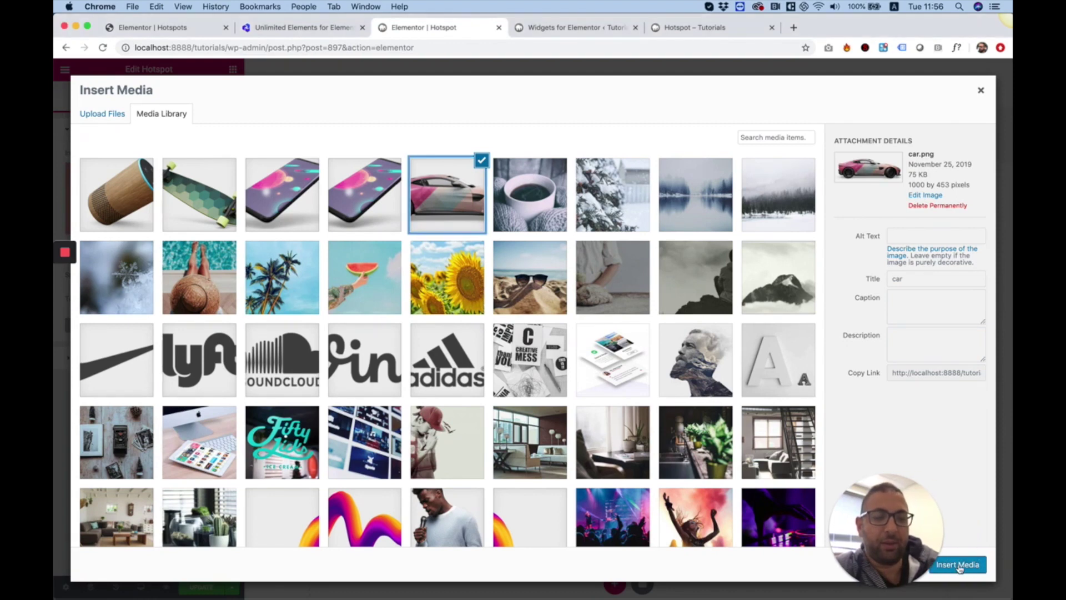
pyautogui.click(958, 566)
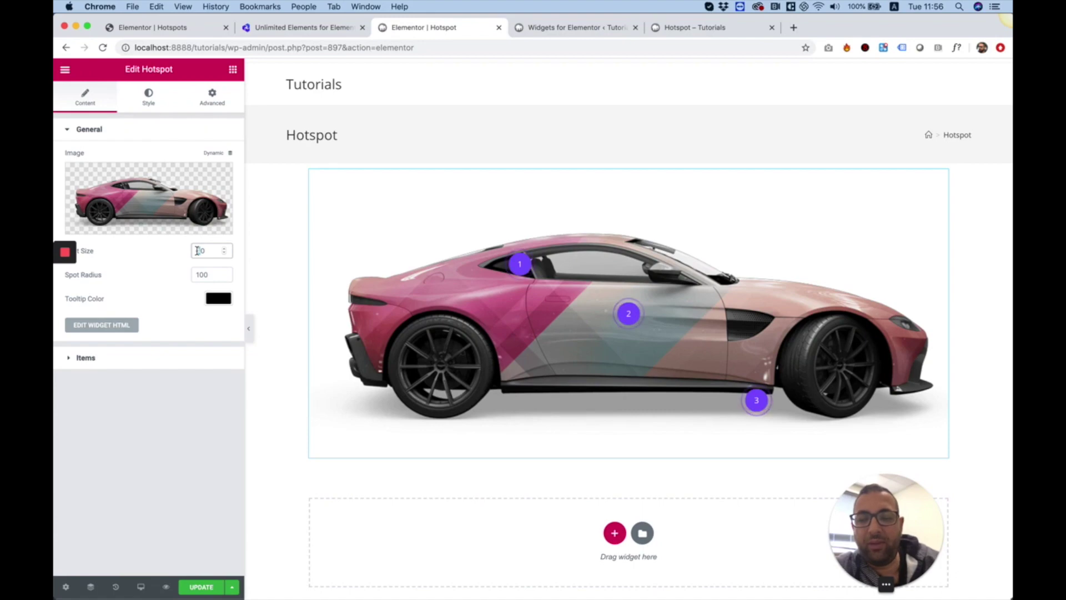
# Set the spot size to 60 and the spot radius to 5.
pyautogui.write('6')
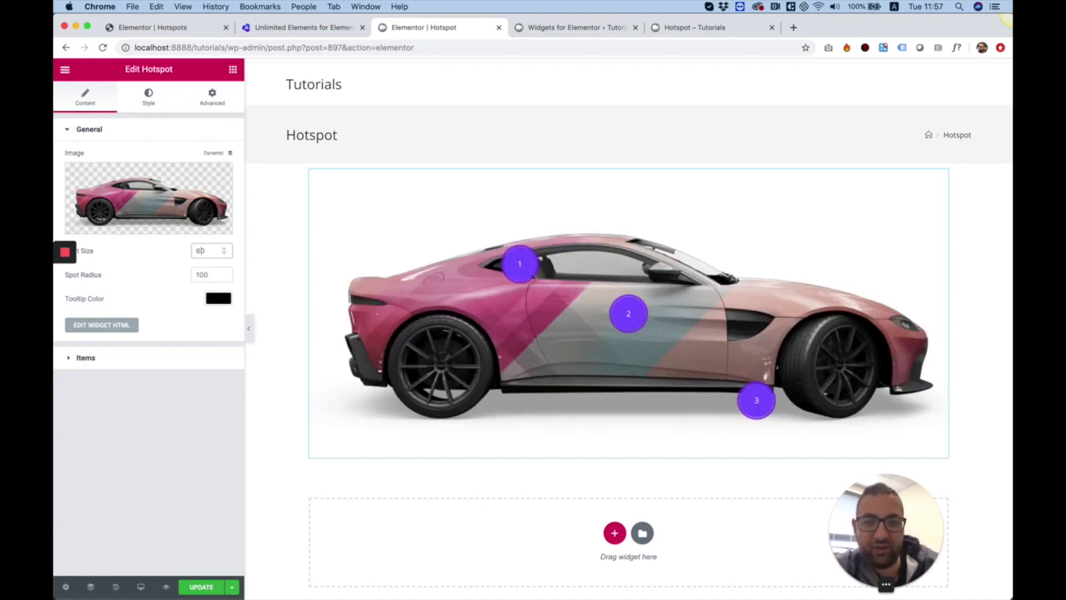
pyautogui.moveTo(642, 321)
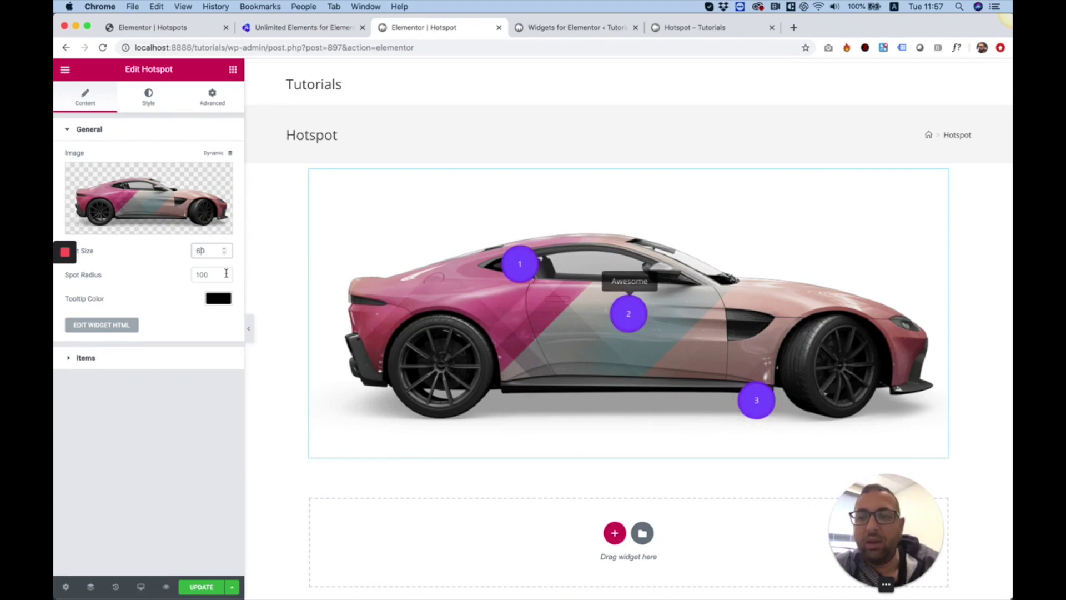
pyautogui.press('Tab')
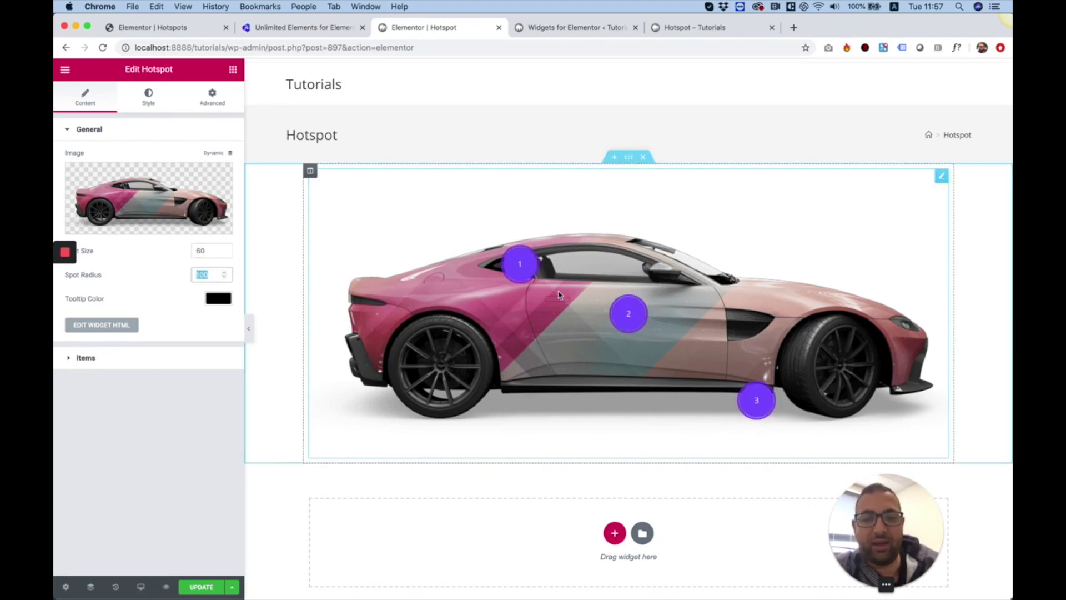
pyautogui.write('5')
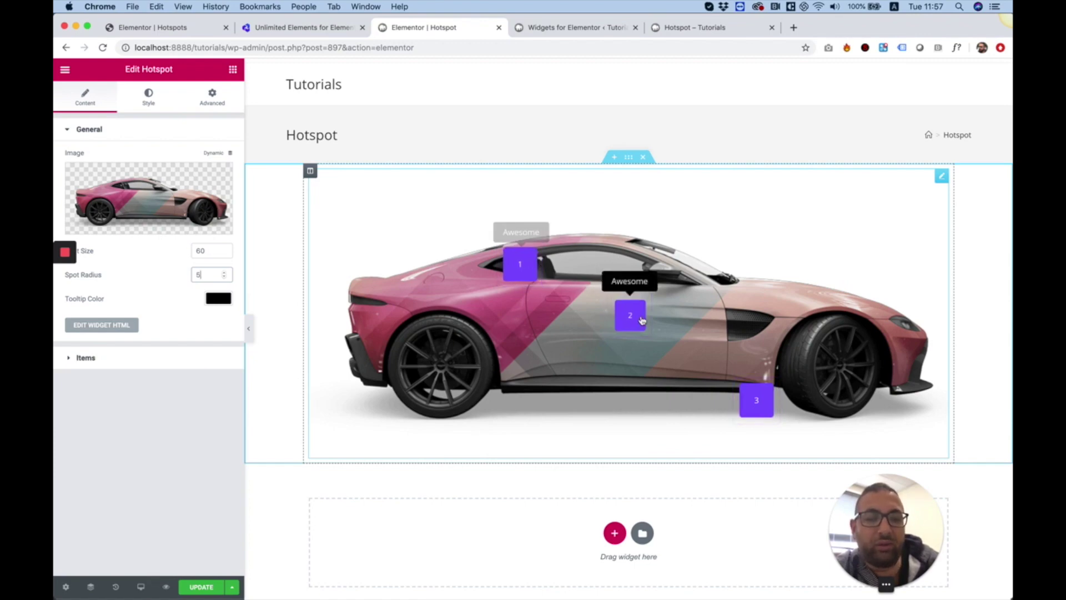
# Make the hotspot tooltips pink using the pink colour preset.
pyautogui.click(222, 304)
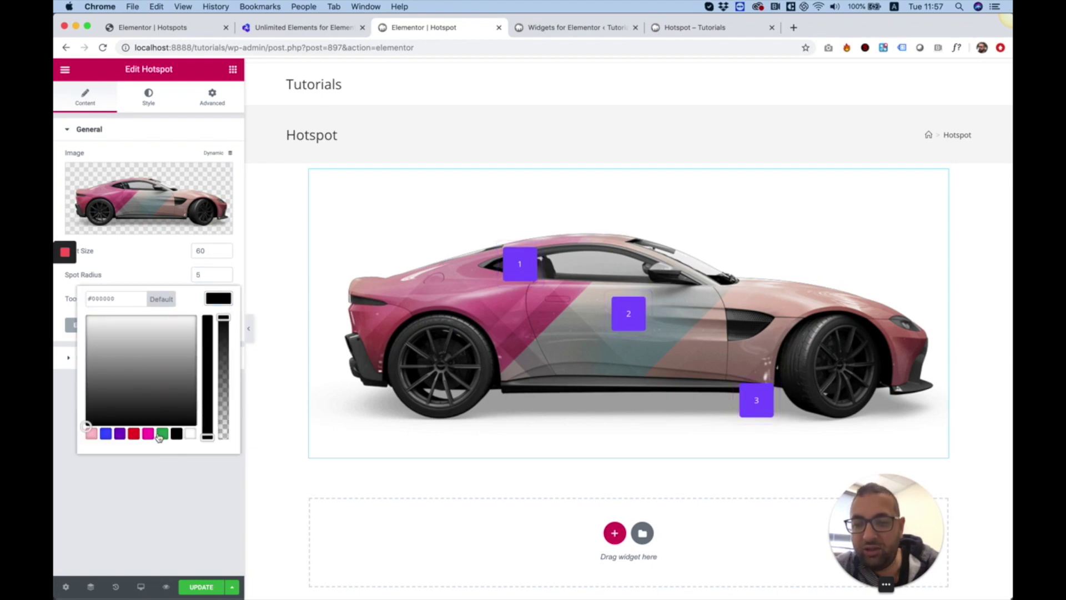
pyautogui.moveTo(527, 271)
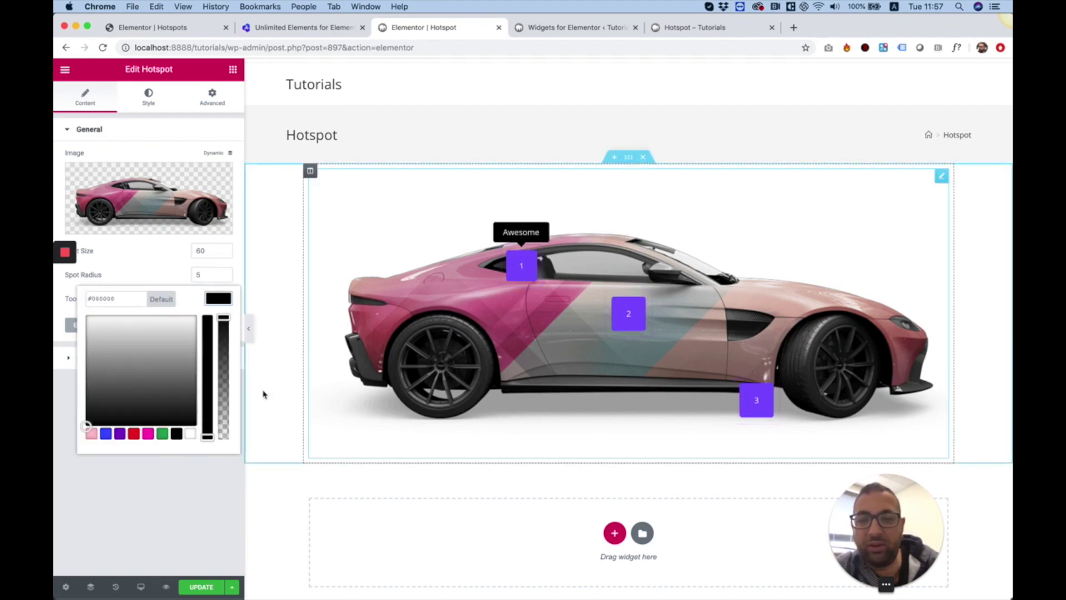
pyautogui.click(148, 433)
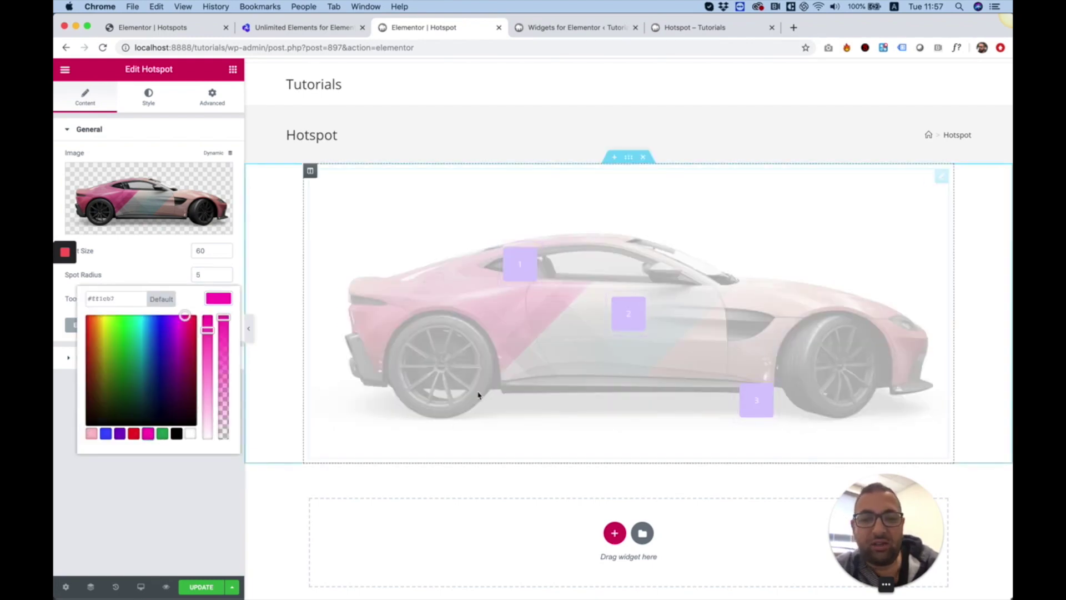
pyautogui.moveTo(638, 306)
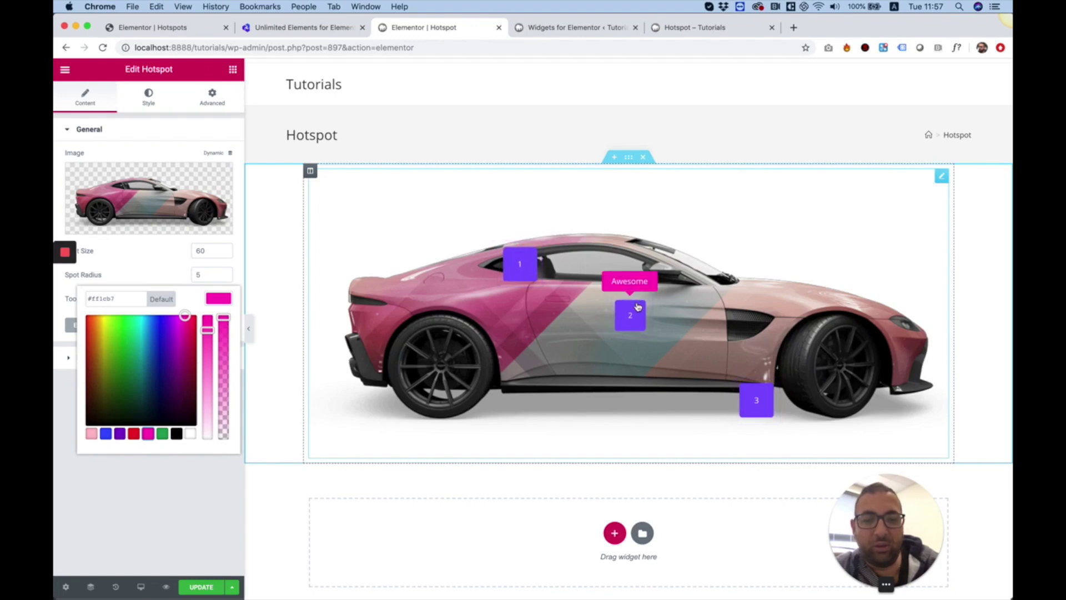
pyautogui.moveTo(769, 409)
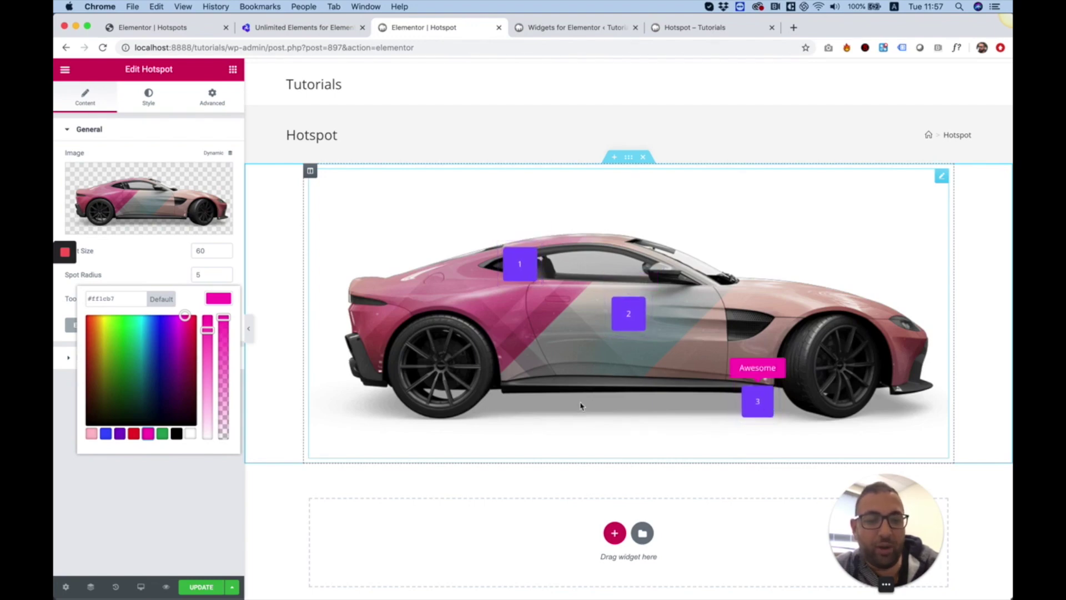
pyautogui.click(125, 525)
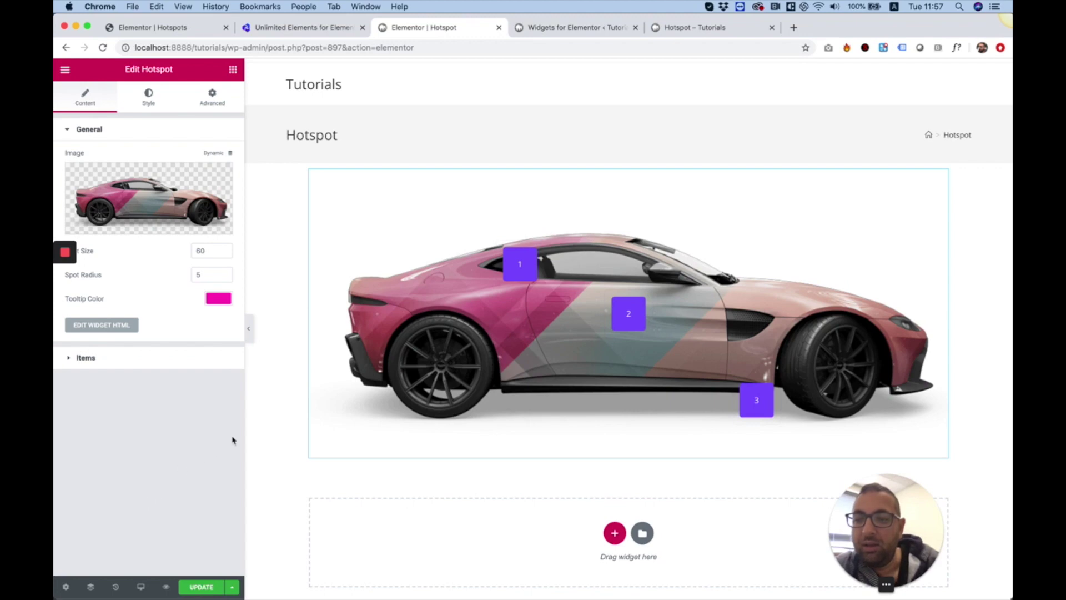
# In the Items list, change Item #1's title from 1 to Wheel.
pyautogui.click(95, 362)
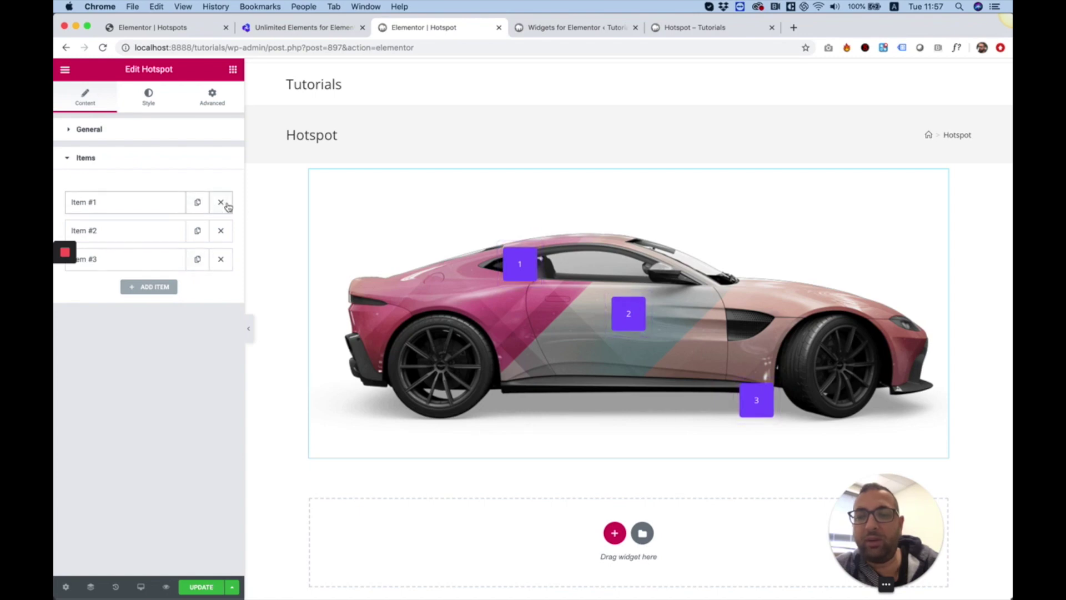
pyautogui.moveTo(141, 259); pyautogui.dragTo(161, 269)
pyautogui.click(97, 204)
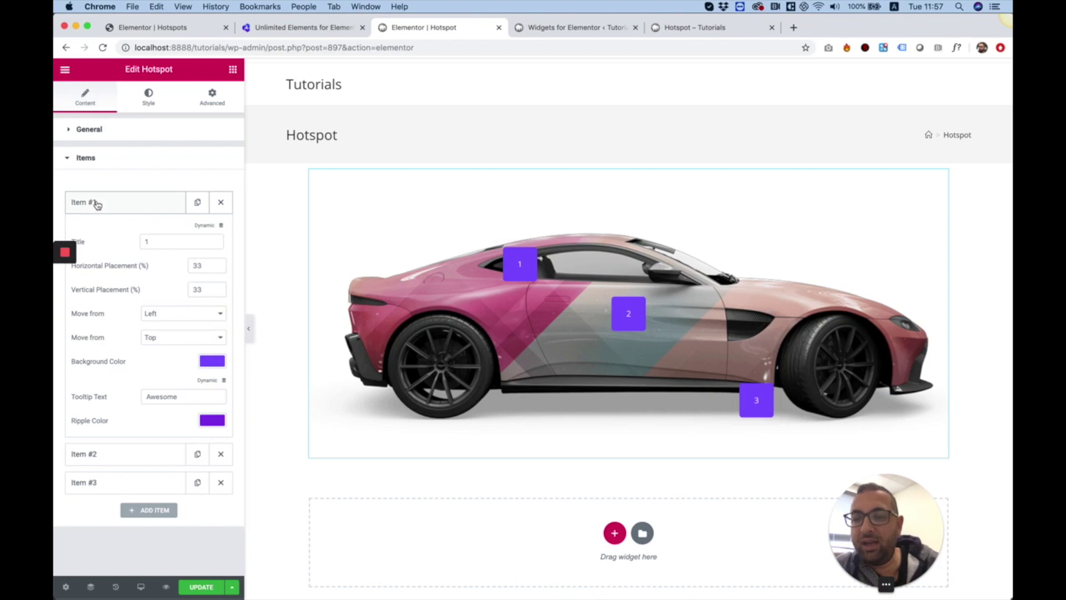
pyautogui.doubleClick(177, 243)
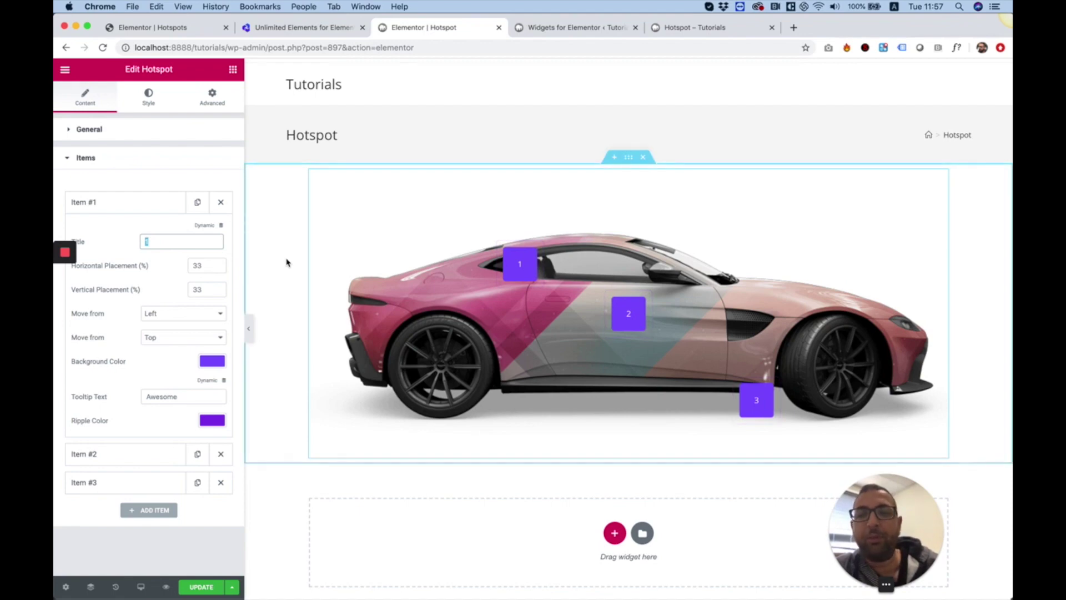
pyautogui.write('Wheel')
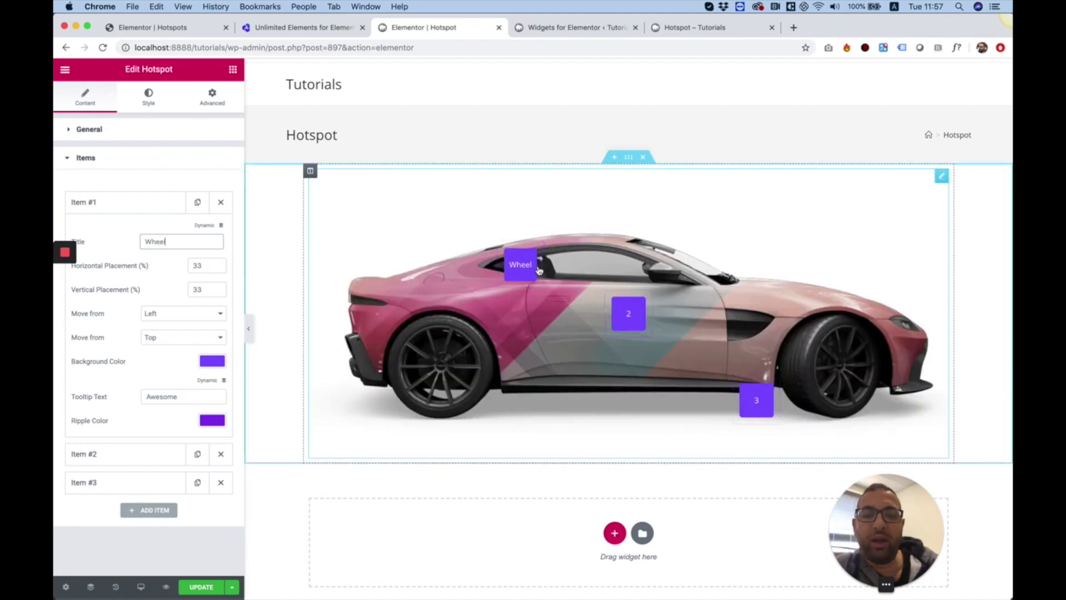
pyautogui.moveTo(528, 271)
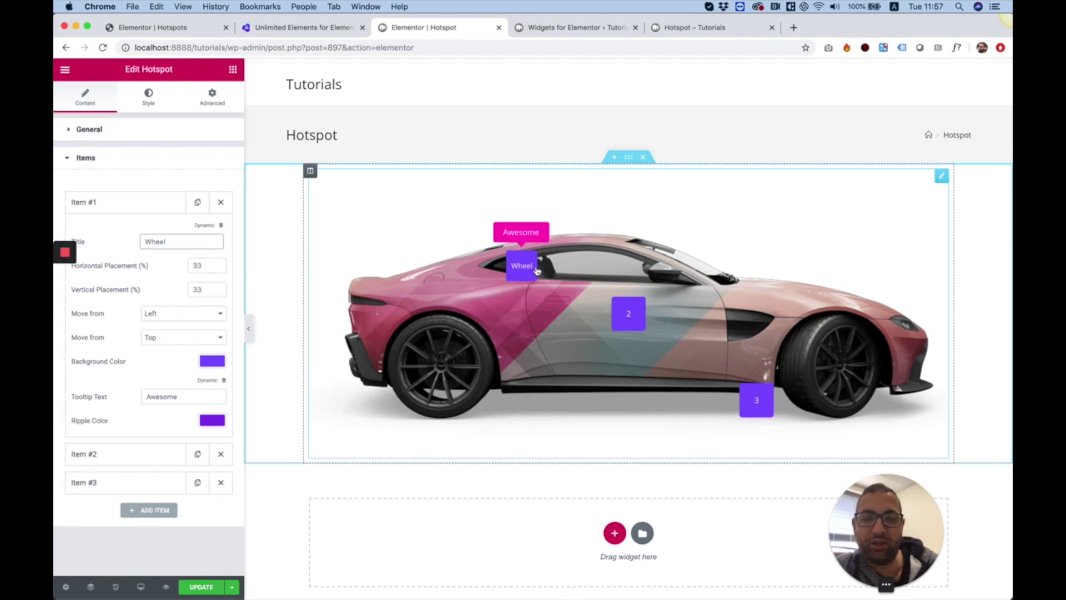
# Keep Left and Top as entry directions and set the horizontal placement to about 24%.
pyautogui.click(148, 315)
pyautogui.click(148, 313)
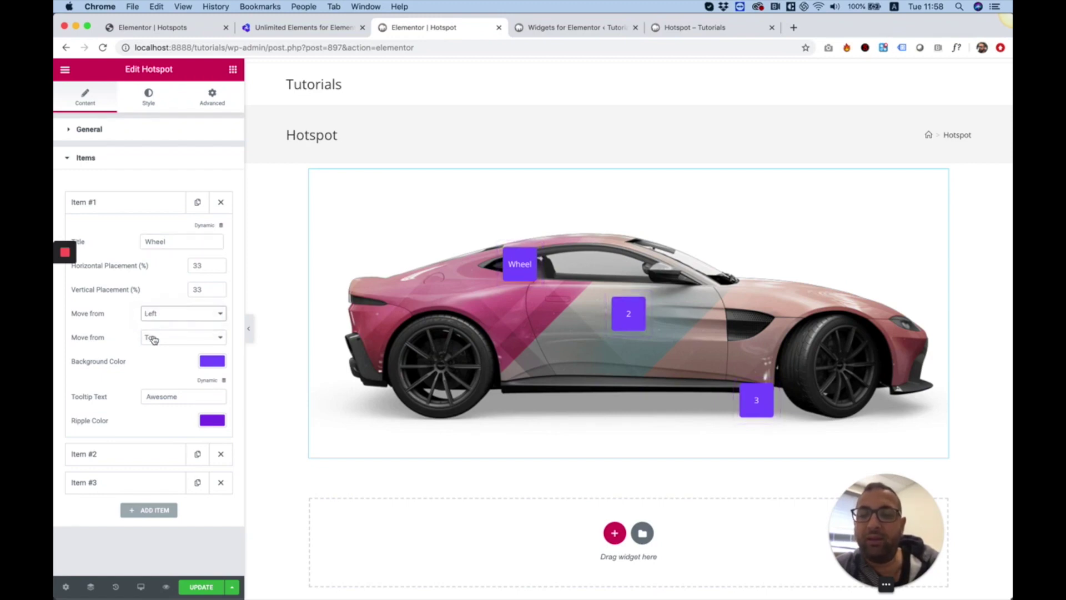
pyautogui.click(151, 338)
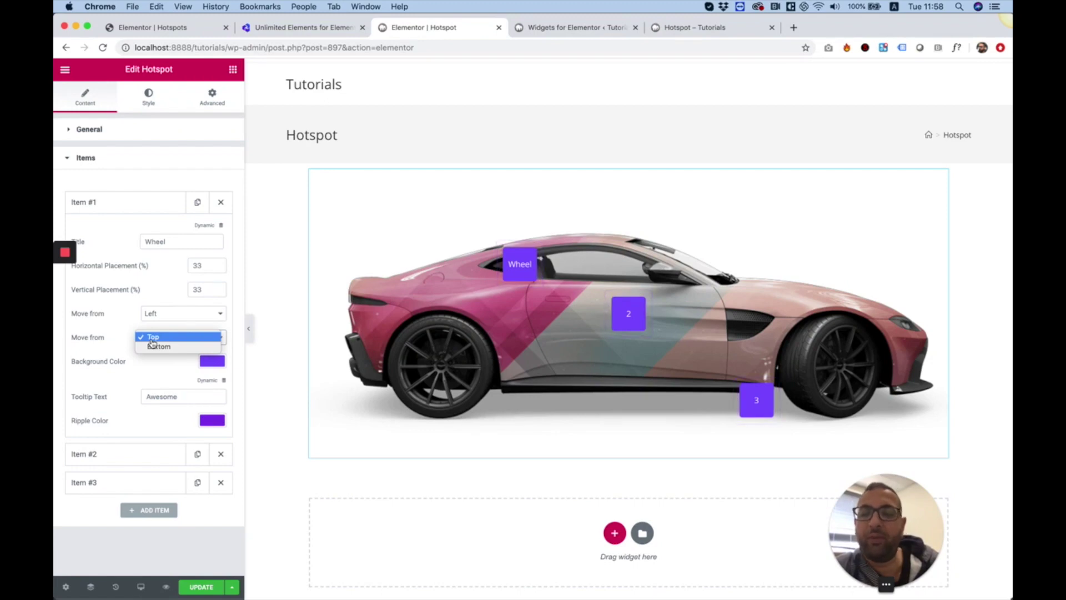
pyautogui.click(154, 338)
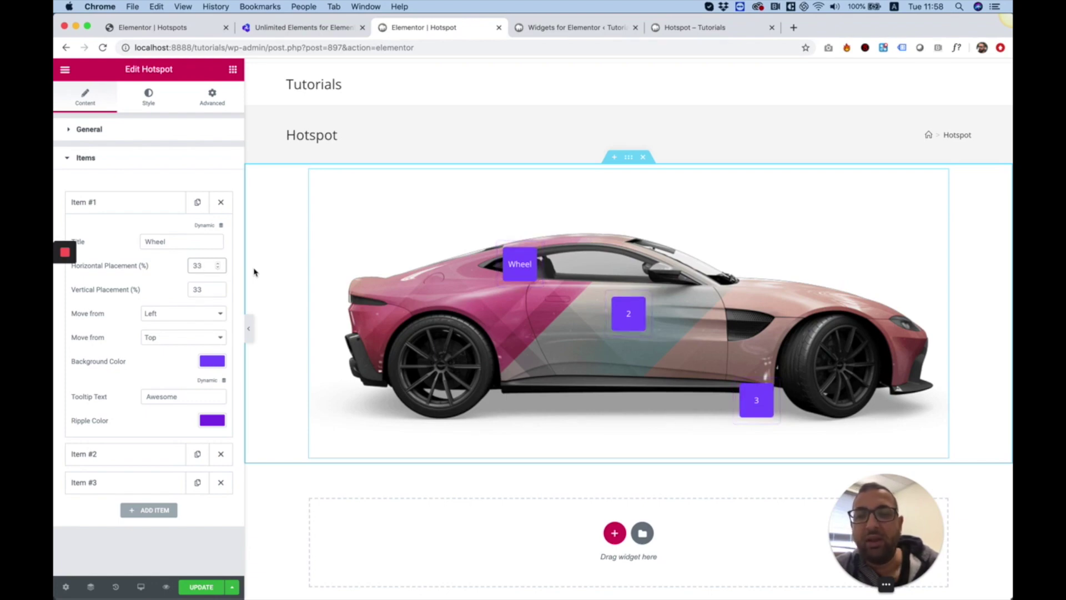
pyautogui.press('BackSpace')
pyautogui.press('BackSpace')
pyautogui.write('19')
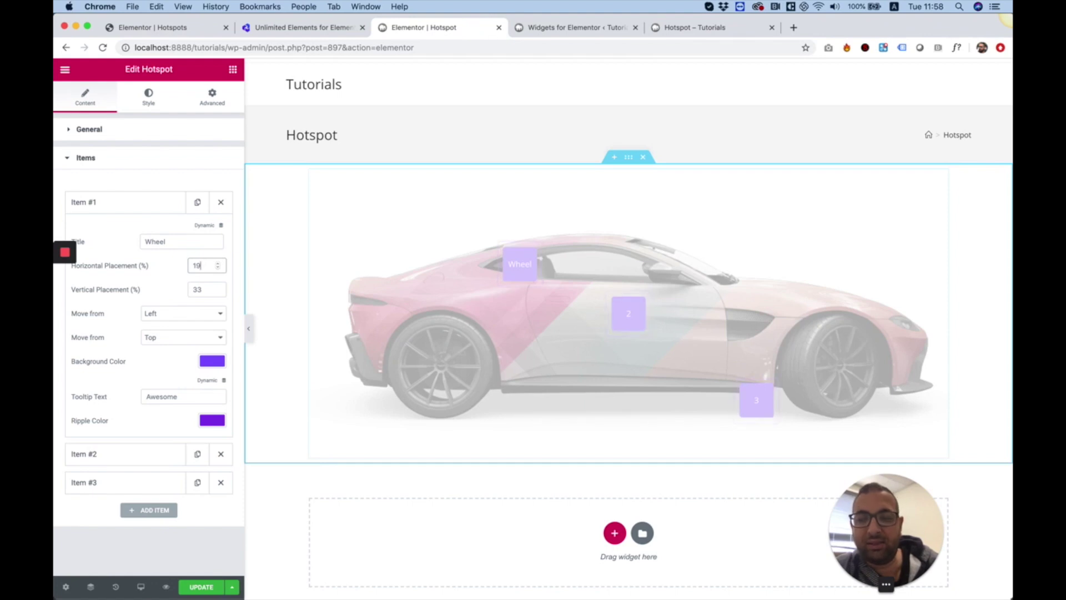
pyautogui.press('Up')
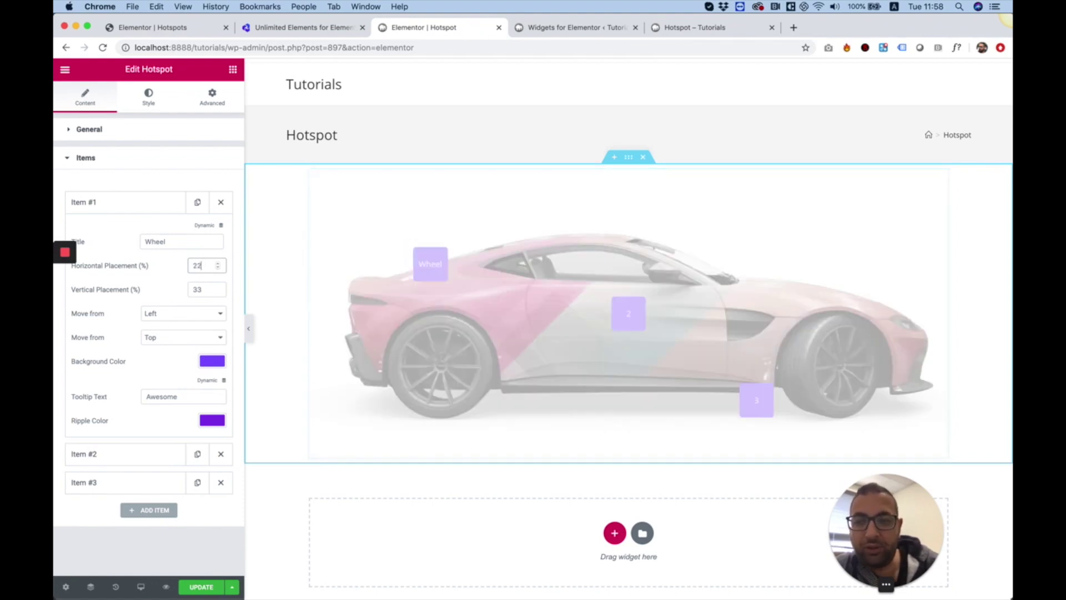
pyautogui.press('Up')
pyautogui.press('Up')
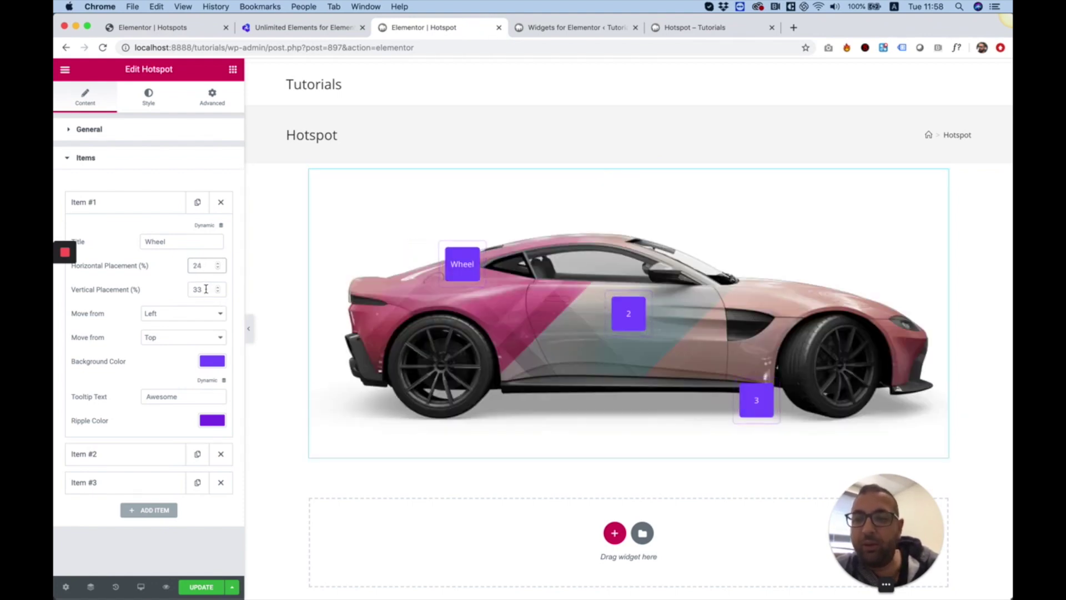
# Lower the Wheel hotspot's vertical placement step by step to 66%.
pyautogui.press('Tab')
pyautogui.write('39')
pyautogui.press('BackSpace')
pyautogui.press('BackSpace')
pyautogui.write('51')
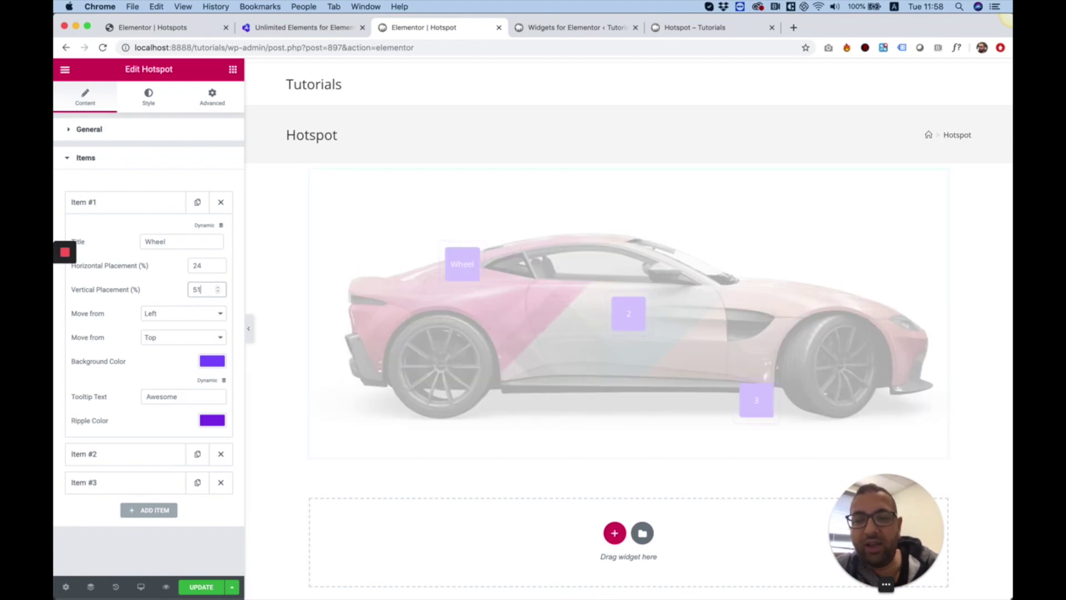
pyautogui.press('BackSpace')
pyautogui.write('6')
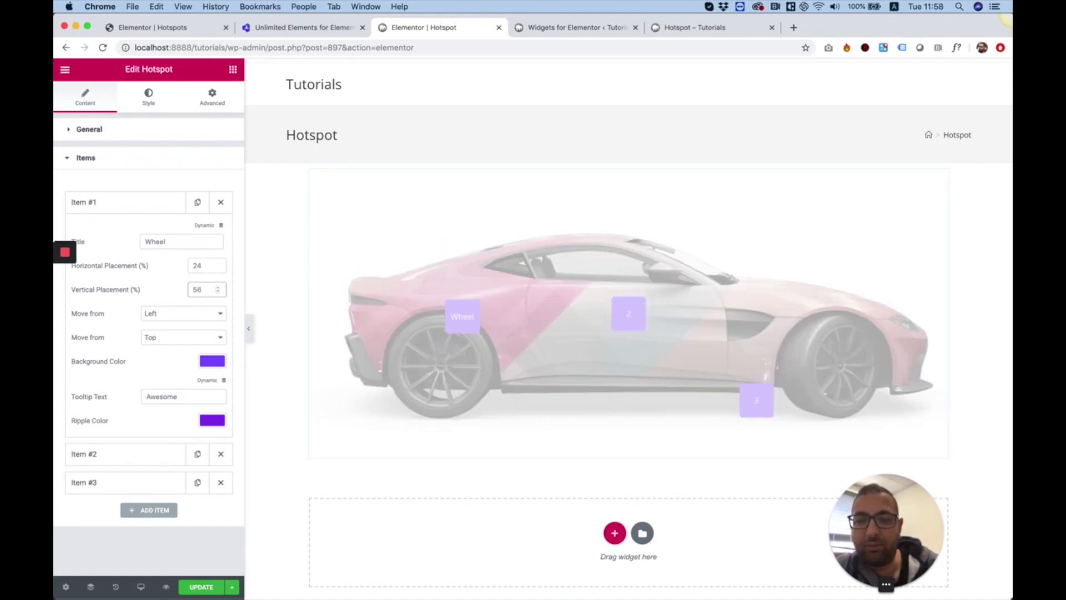
pyautogui.press('BackSpace')
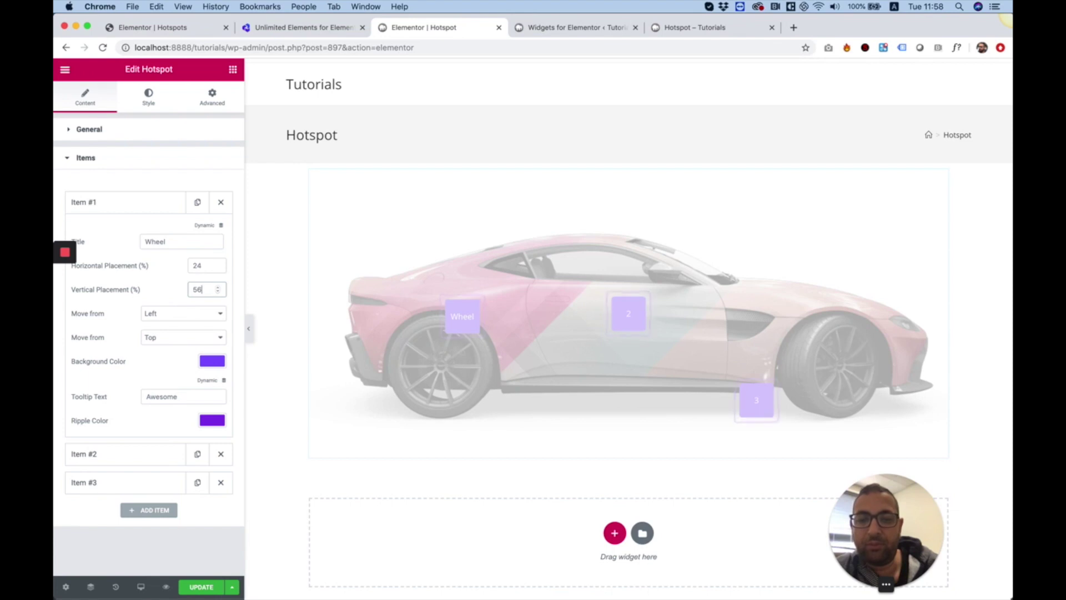
pyautogui.write('9')
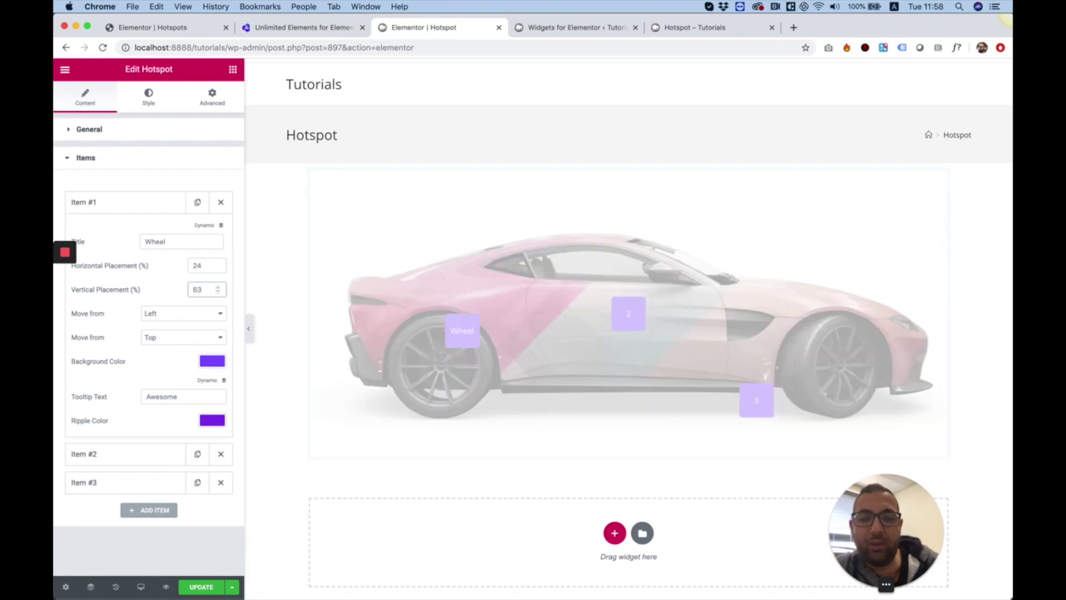
pyautogui.press('BackSpace')
pyautogui.write('6')
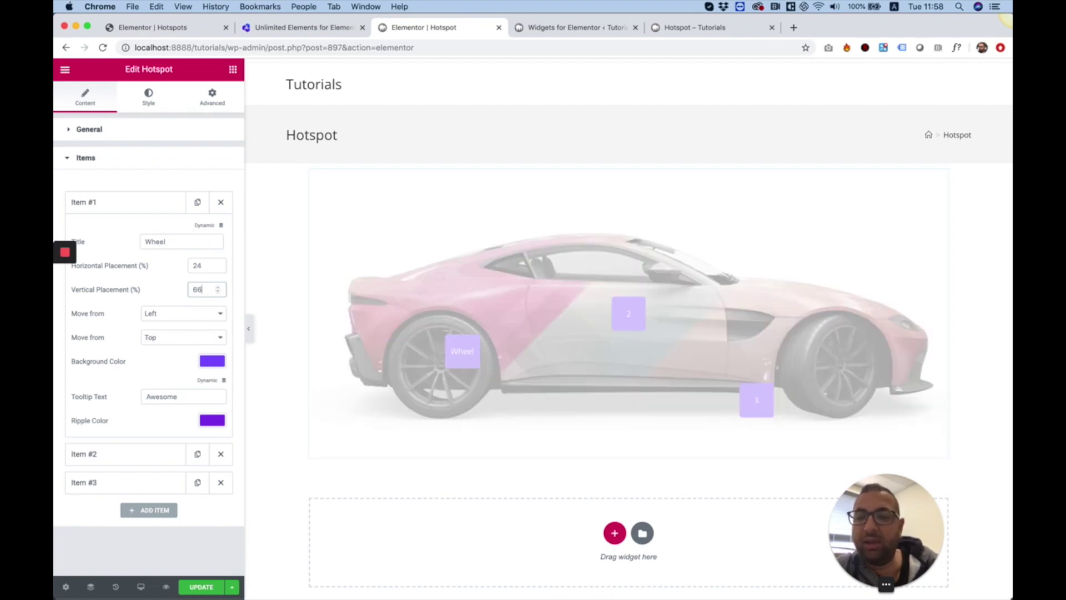
# Fine-tune the Wheel hotspot's horizontal placement to 21%.
pyautogui.click(207, 267)
pyautogui.press('BackSpace')
pyautogui.write('2')
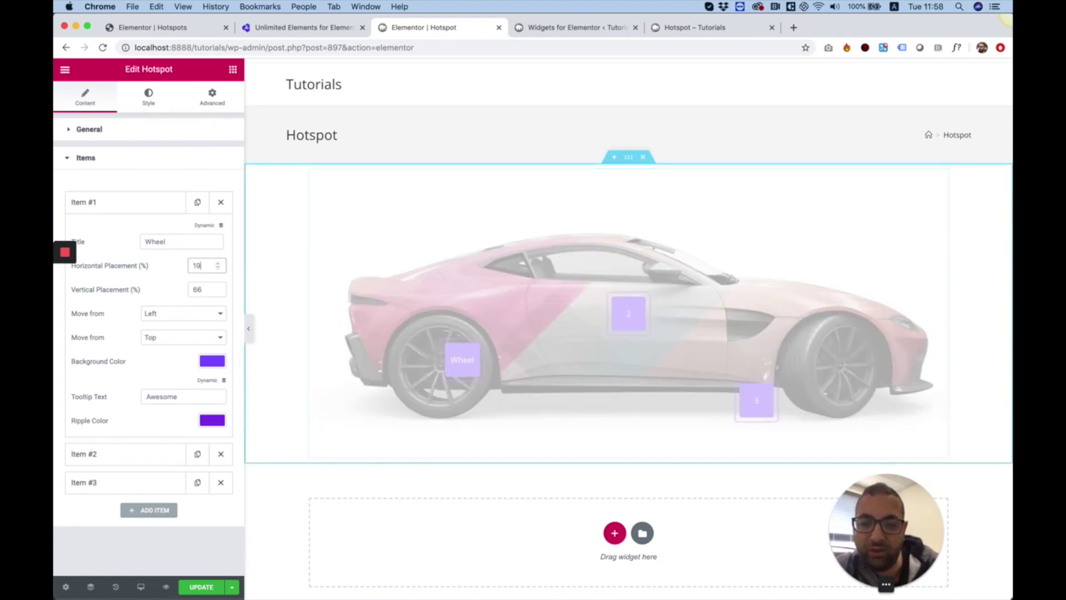
pyautogui.press('BackSpace')
pyautogui.press('BackSpace')
pyautogui.write('21')
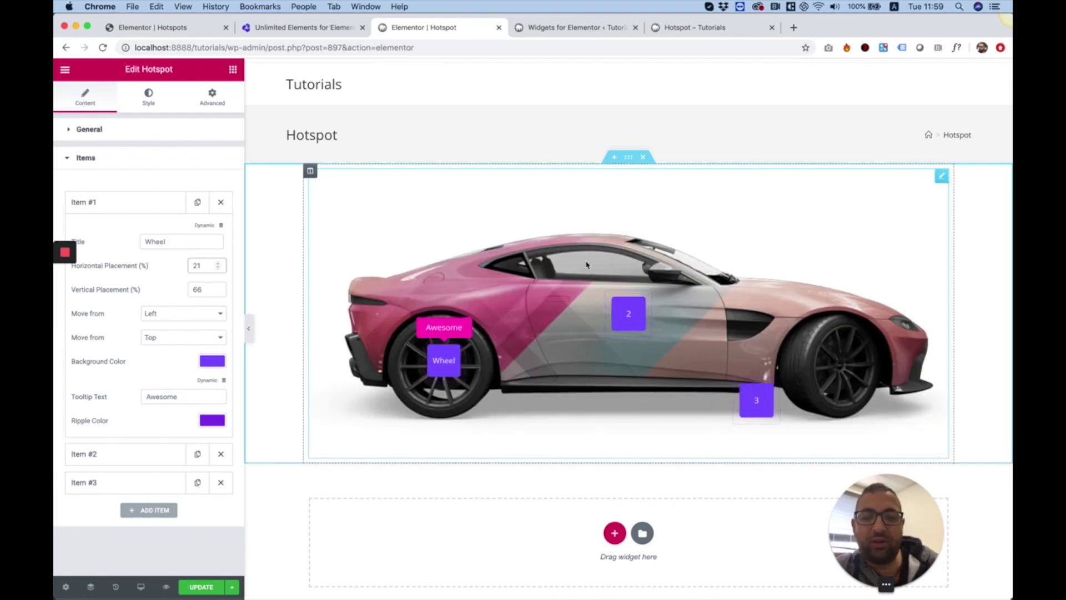
# Replace Item #1's tooltip text 'Awesome' with 'Great Quality'.
pyautogui.doubleClick(174, 394)
pyautogui.click(201, 395)
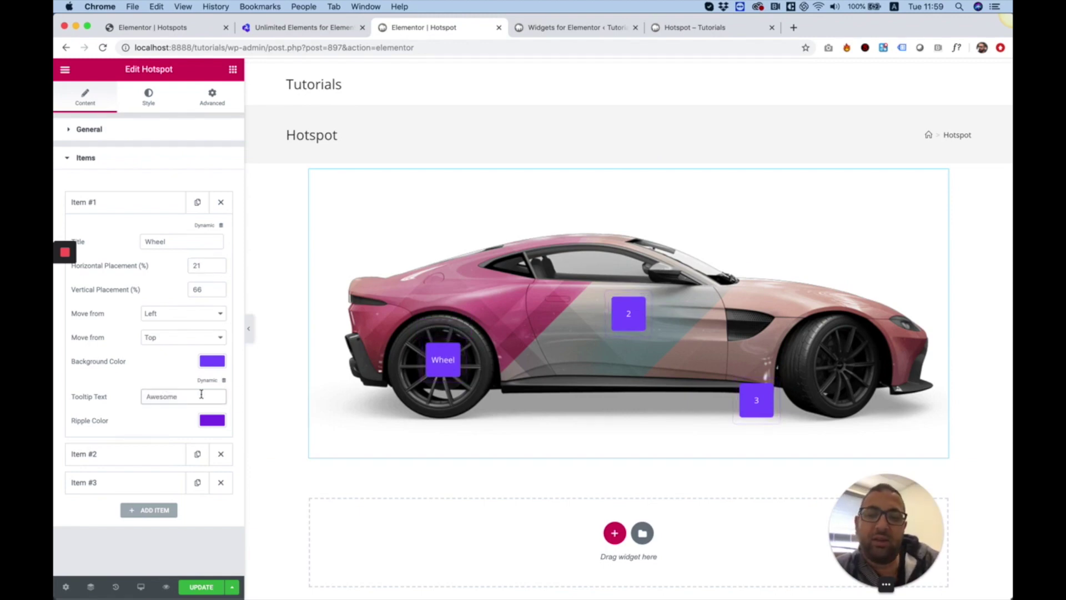
pyautogui.doubleClick(201, 395)
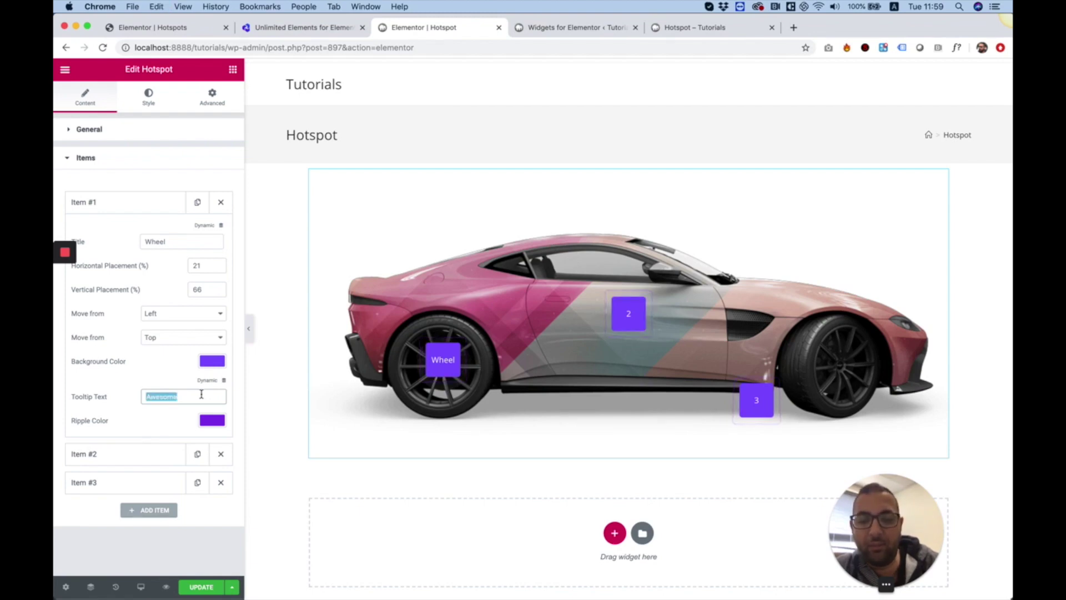
pyautogui.write('Great Qu')
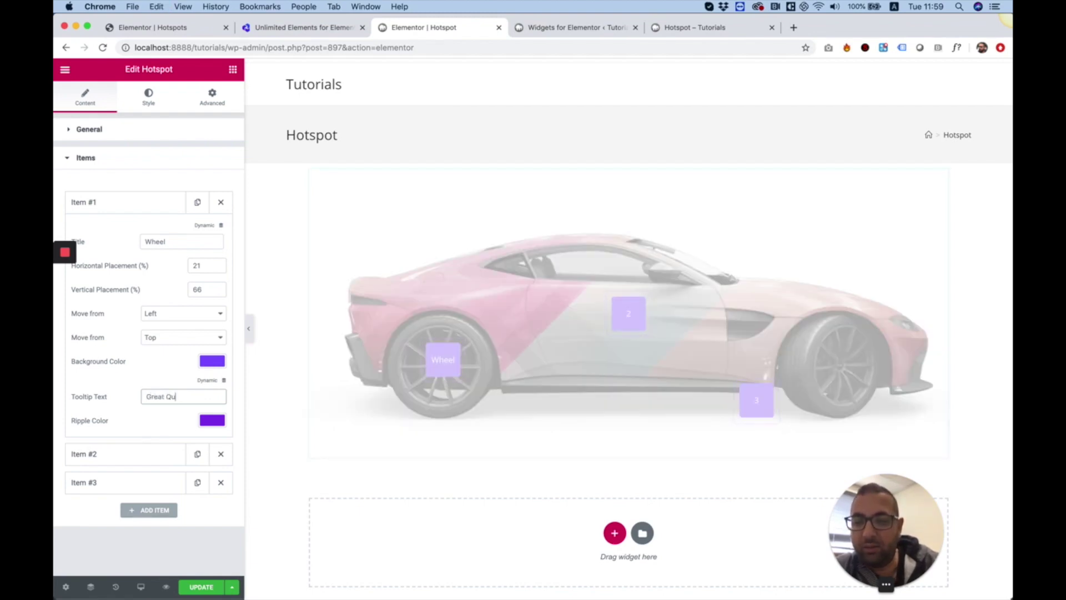
pyautogui.write('ality')
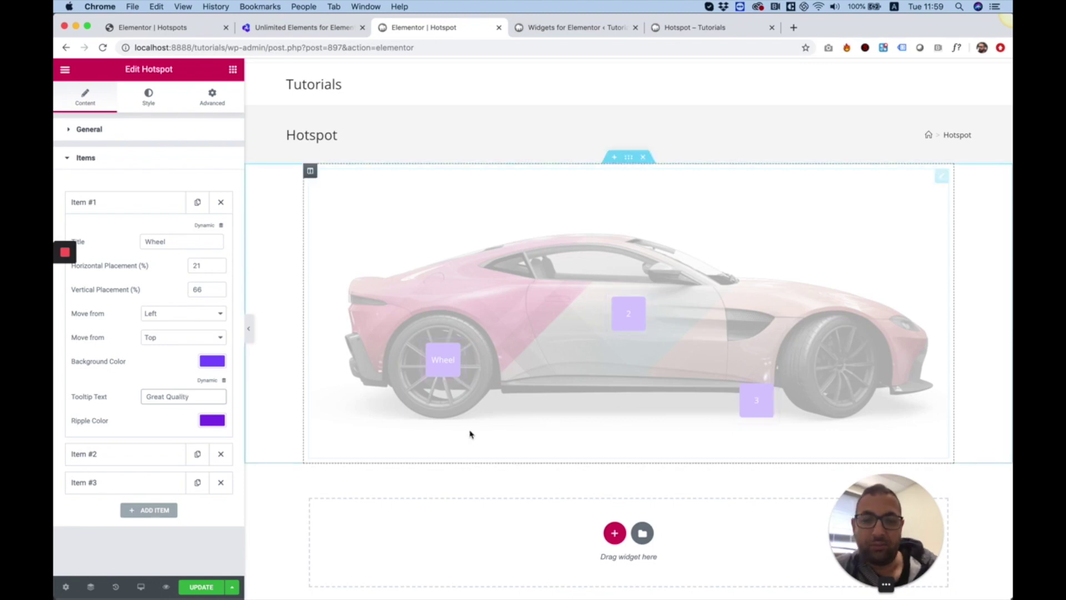
pyautogui.moveTo(449, 372)
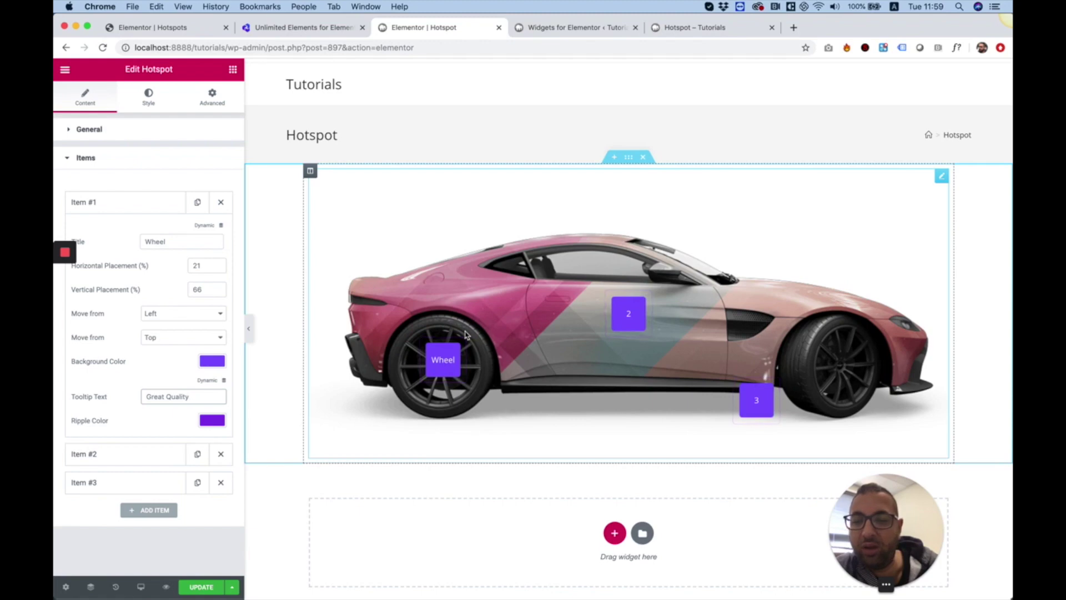
# Pick the pink preset for both the Wheel hotspot's Background and Ripple colours.
pyautogui.click(215, 365)
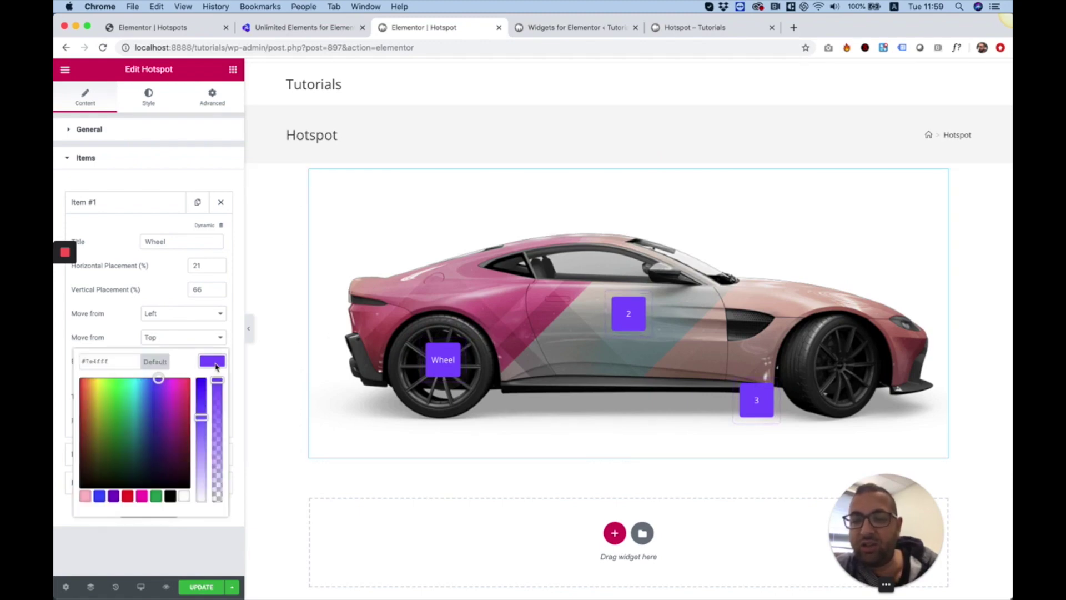
pyautogui.click(142, 496)
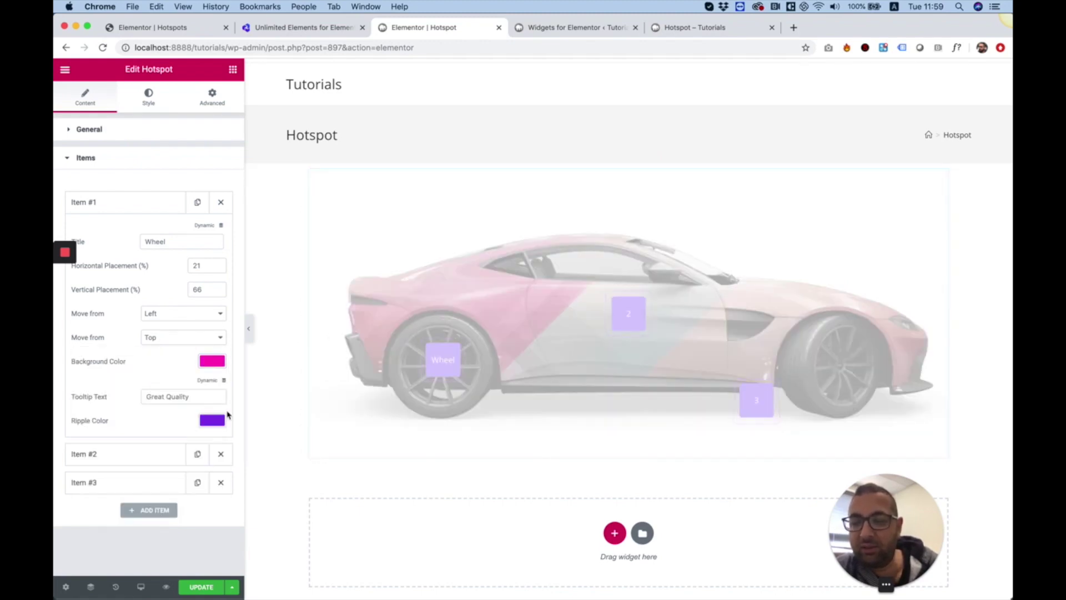
pyautogui.click(221, 419)
pyautogui.click(142, 557)
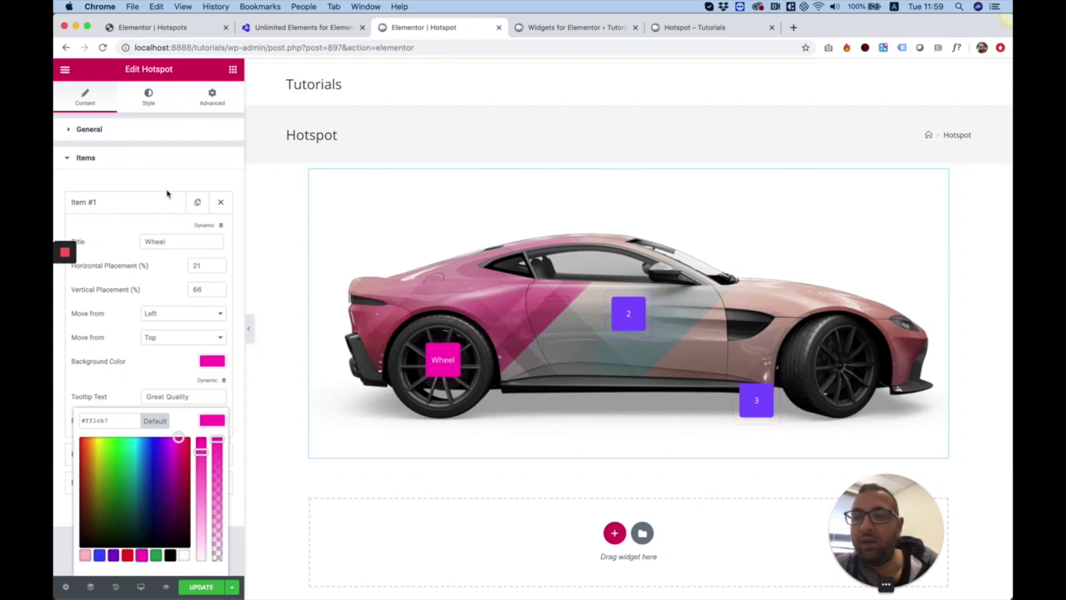
pyautogui.click(149, 105)
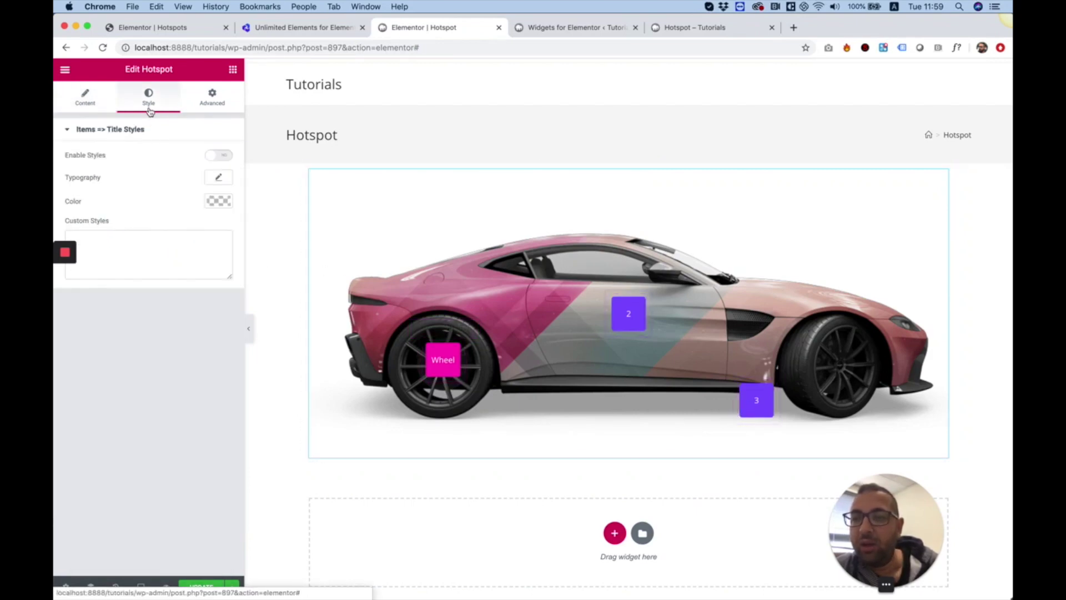
# Enable title styles and set the title typography to Pacifico at size 21.
pyautogui.click(207, 157)
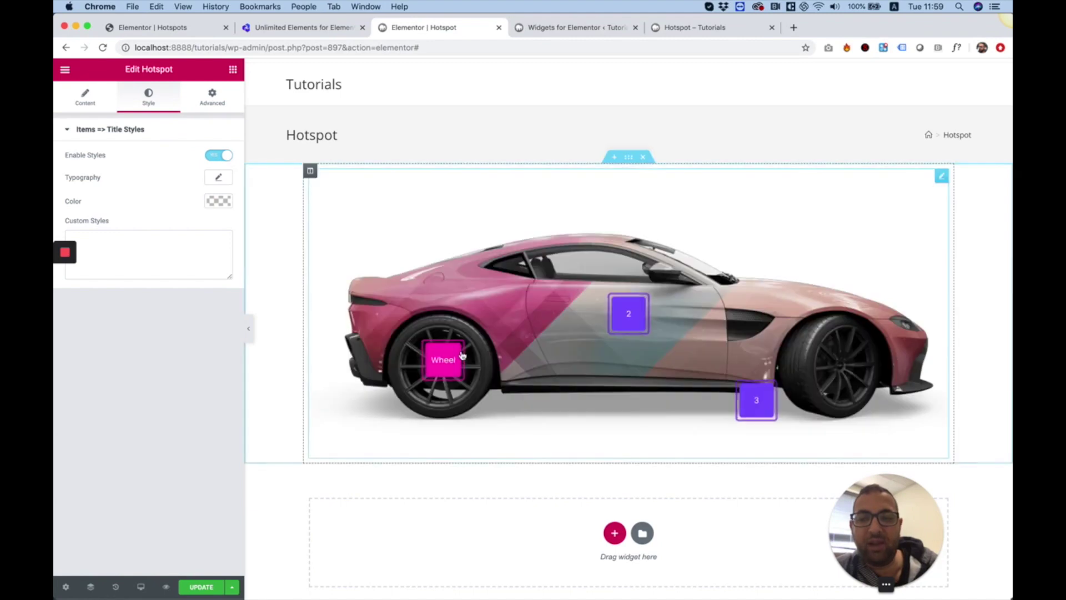
pyautogui.click(218, 178)
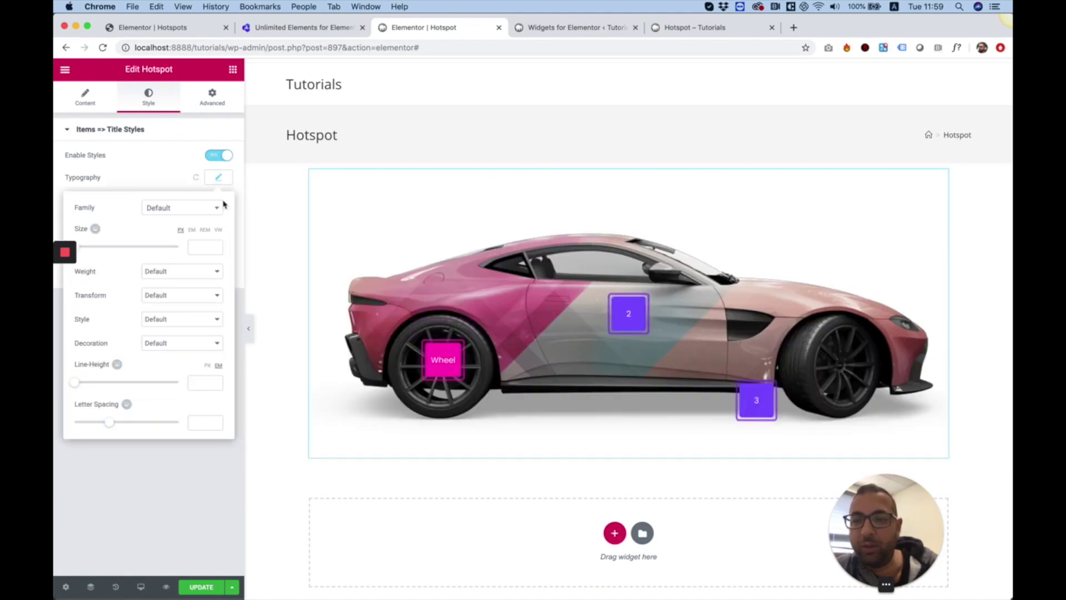
pyautogui.click(204, 248)
pyautogui.write('21')
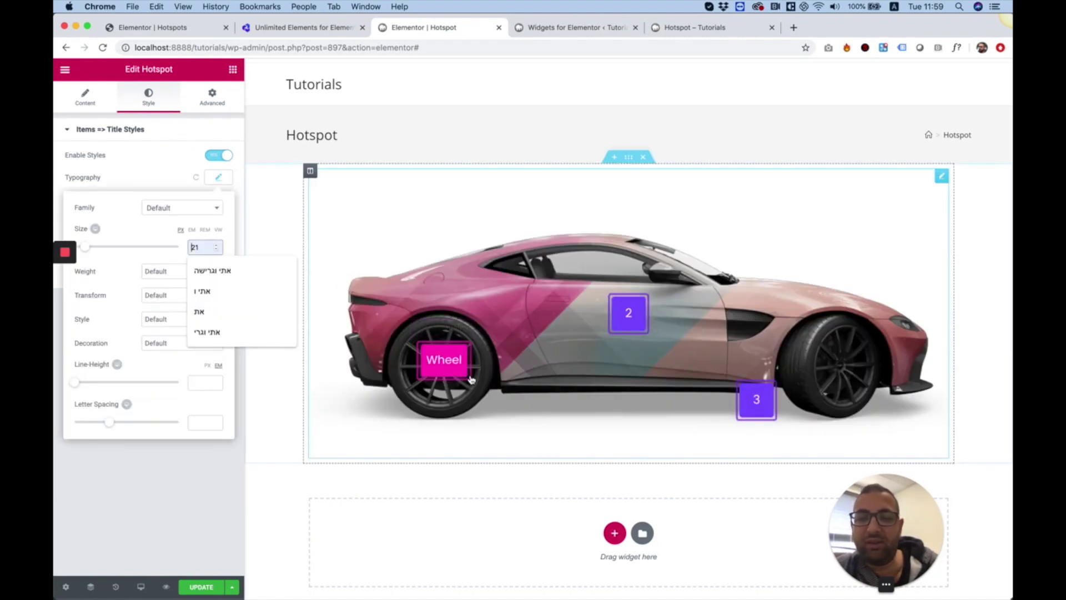
pyautogui.moveTo(458, 367)
pyautogui.click(202, 256)
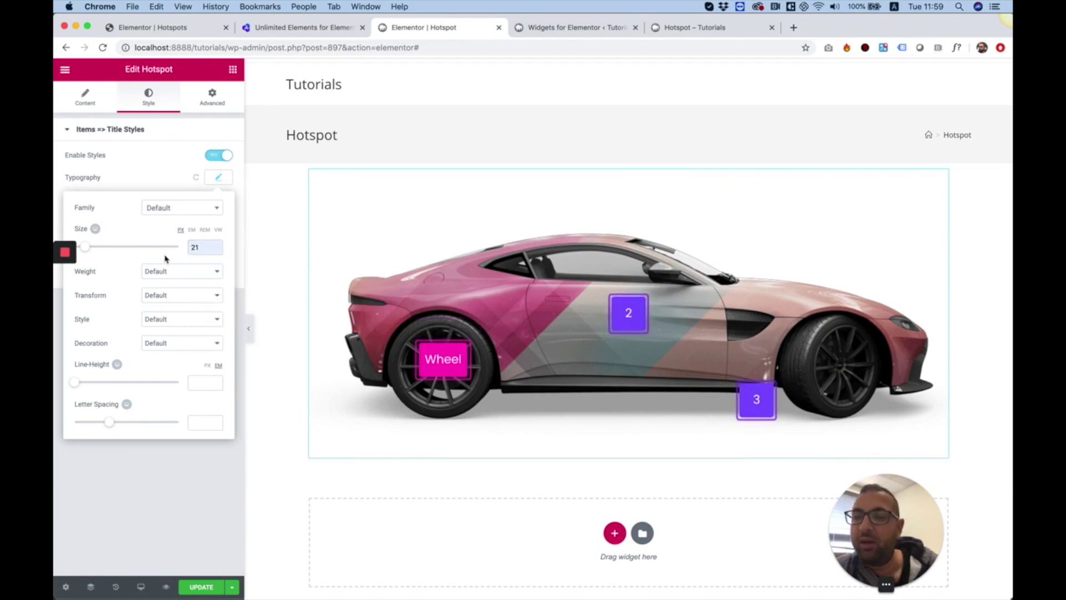
pyautogui.click(179, 209)
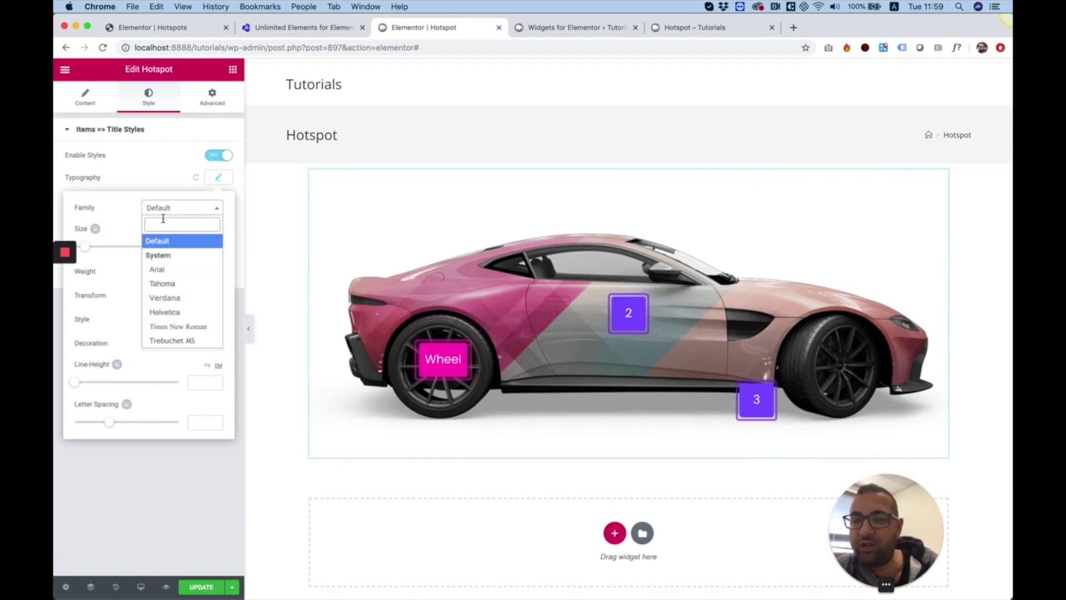
pyautogui.write('pac')
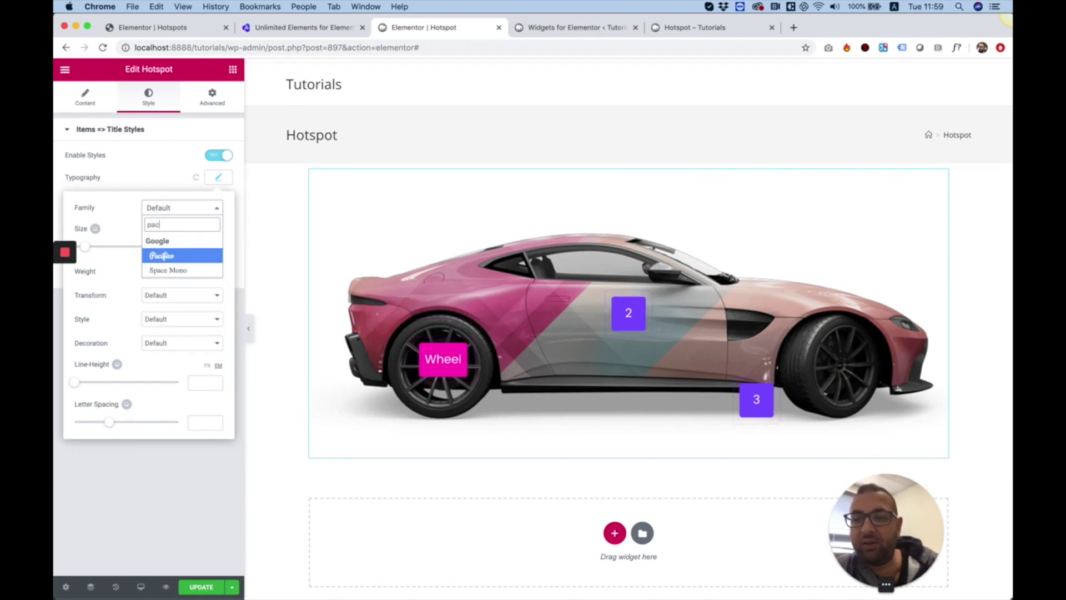
pyautogui.click(161, 255)
pyautogui.moveTo(460, 361)
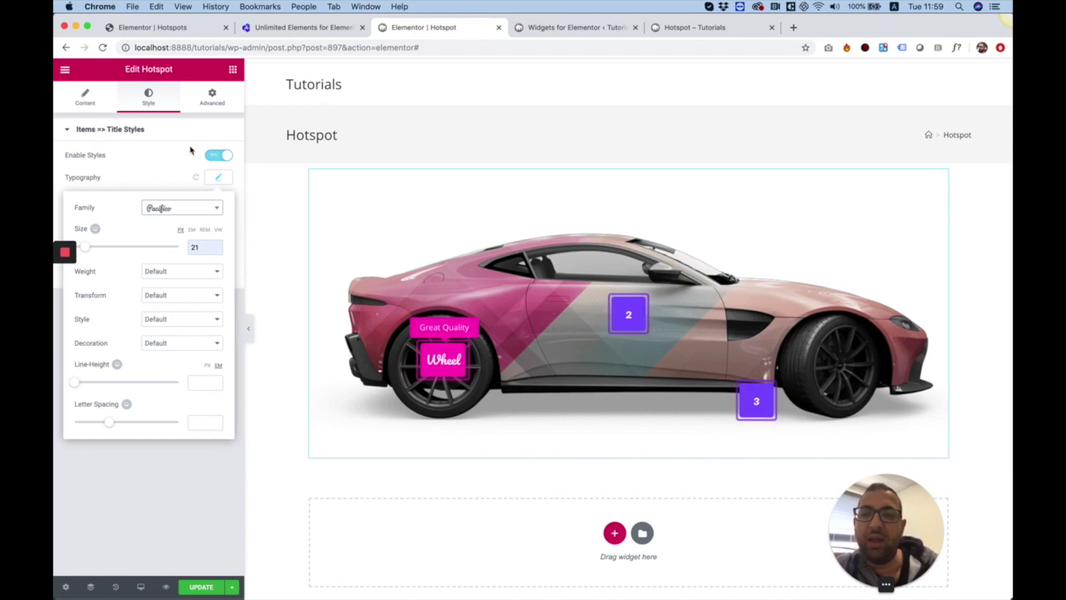
pyautogui.click(166, 153)
# Return to the Content tab and expand Item #1, the Wheel hotspot, in Items.
pyautogui.click(96, 101)
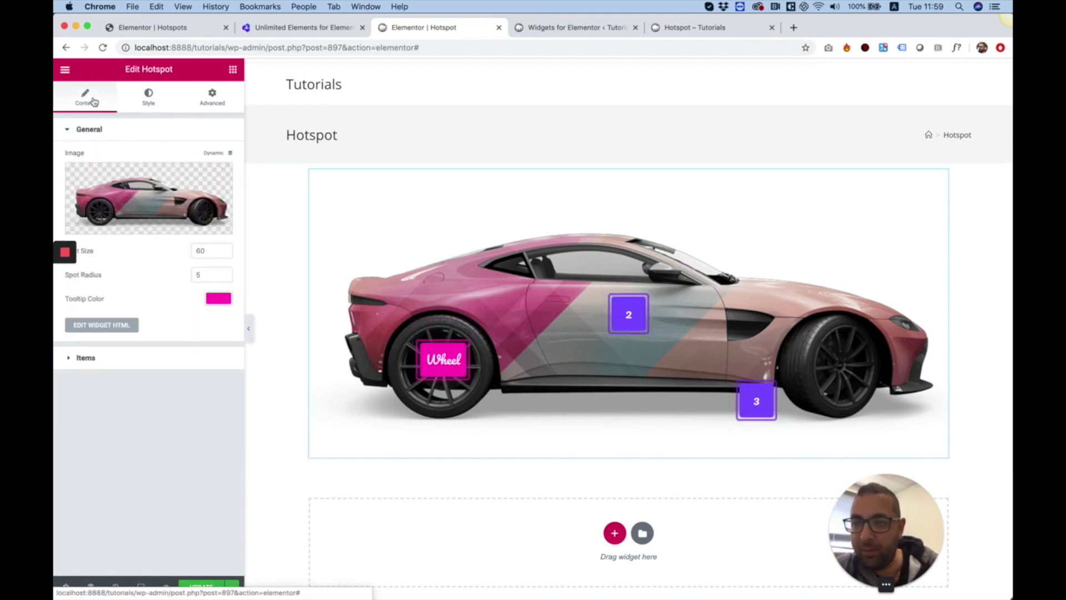
pyautogui.click(84, 358)
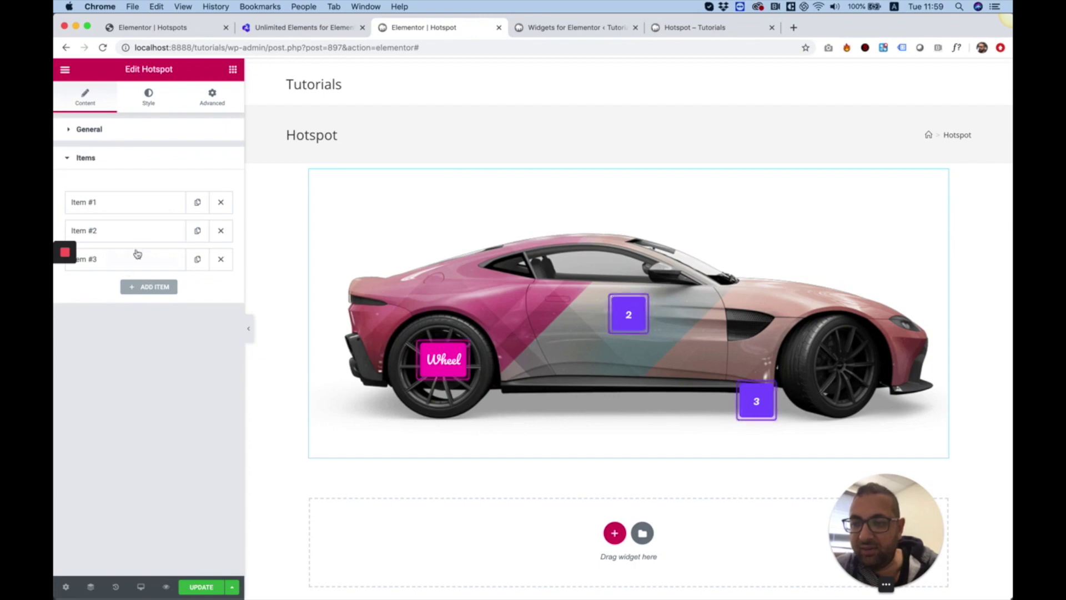
pyautogui.click(108, 207)
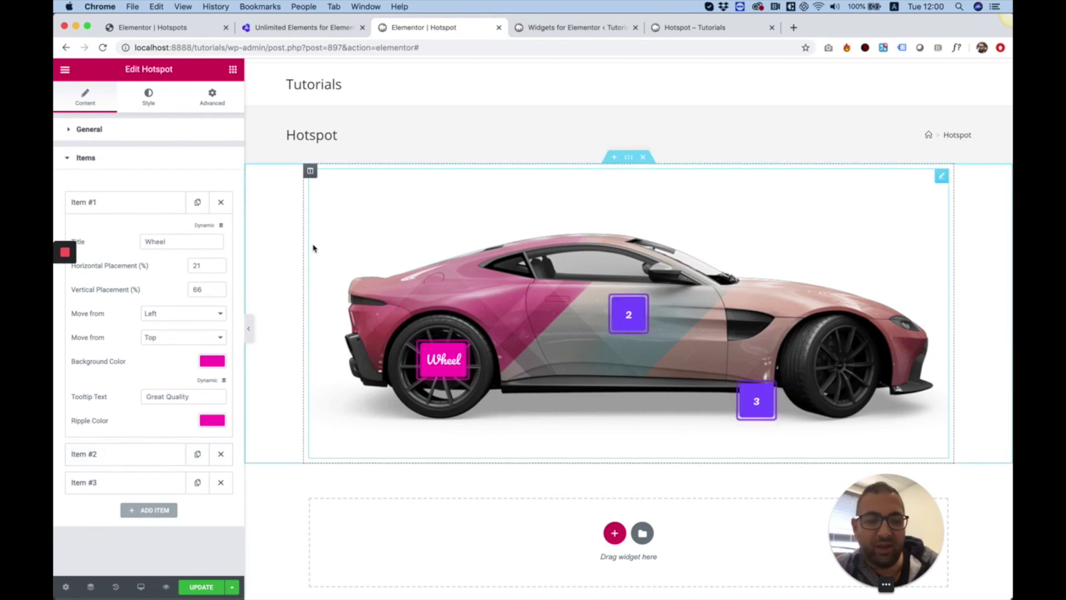
pyautogui.moveTo(626, 317)
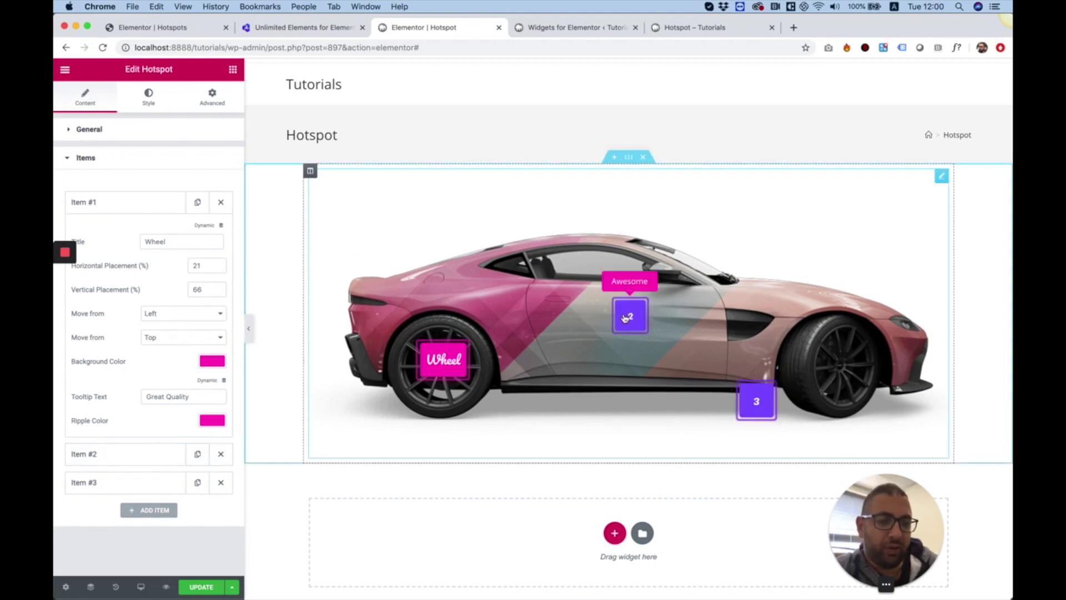